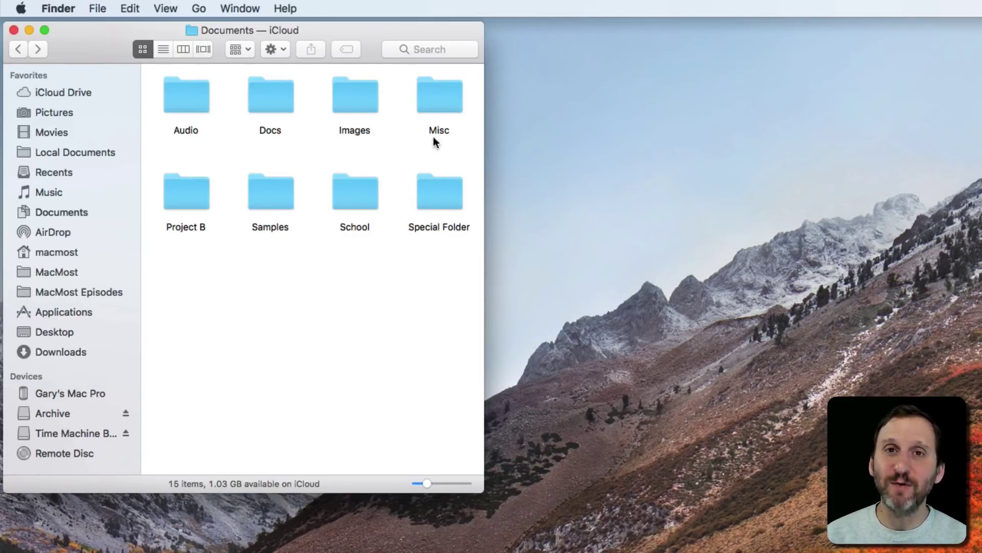
# Make an alias of the Docs folder on the desktop beside the Documents window
pyautogui.rightClick(269, 100)
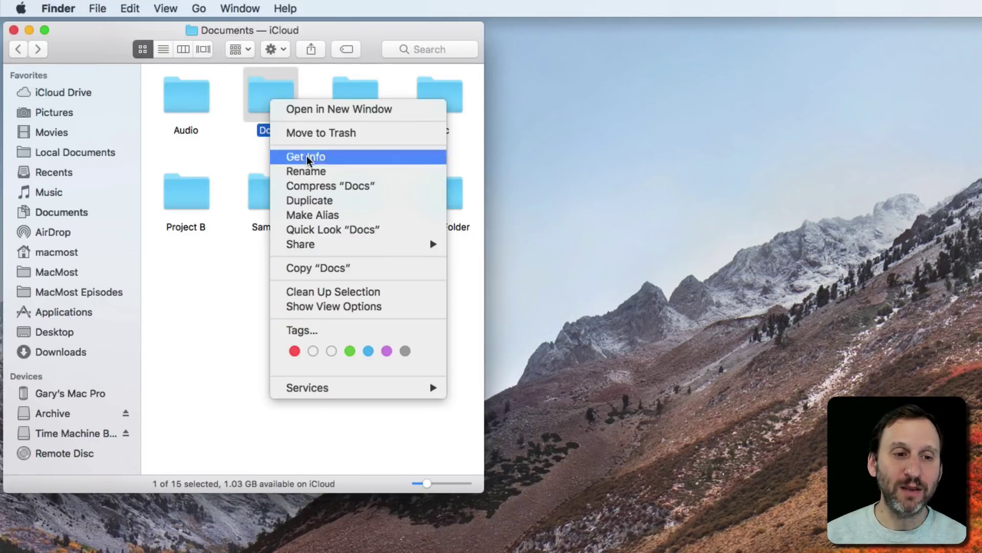
pyautogui.click(317, 216)
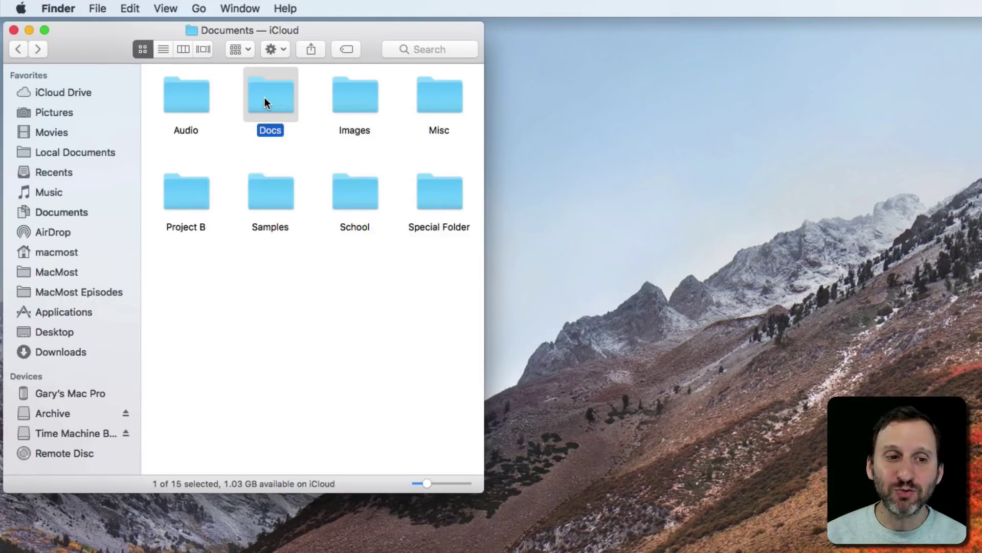
pyautogui.moveTo(265, 98); pyautogui.dragTo(533, 95)
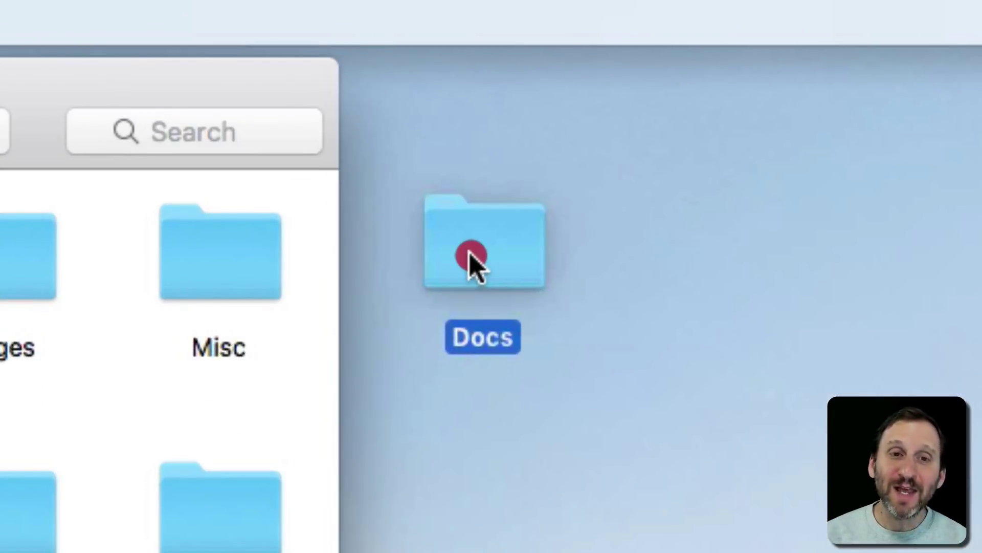
pyautogui.moveTo(469, 254); pyautogui.dragTo(464, 258)
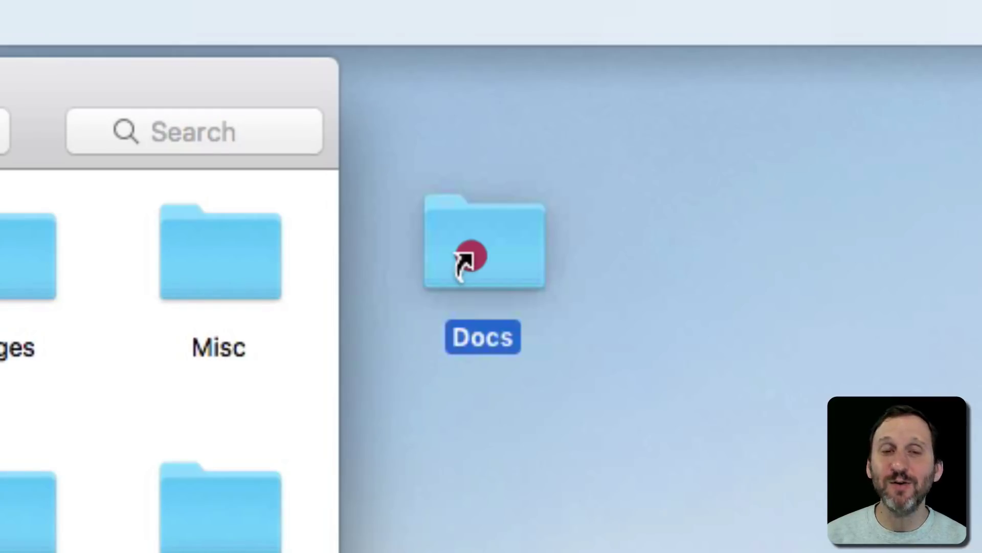
pyautogui.moveTo(465, 258); pyautogui.dragTo(464, 259)
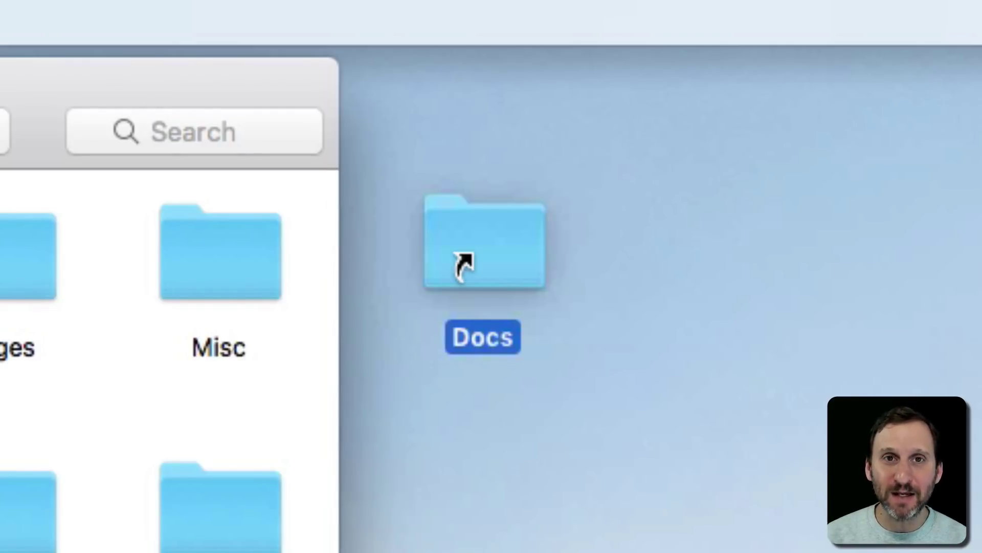
pyautogui.click(467, 262)
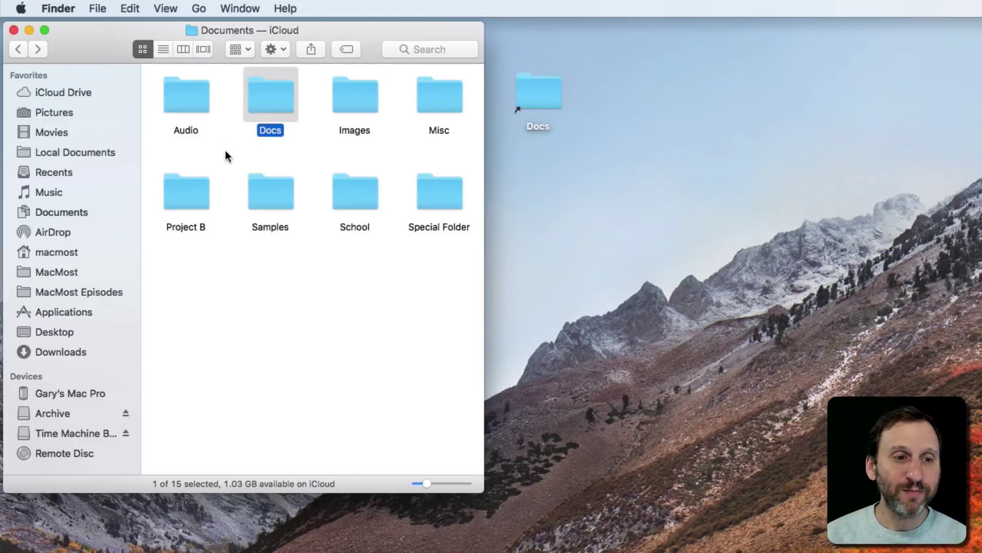
# Open the Docs folder through its desktop alias
pyautogui.click(225, 154)
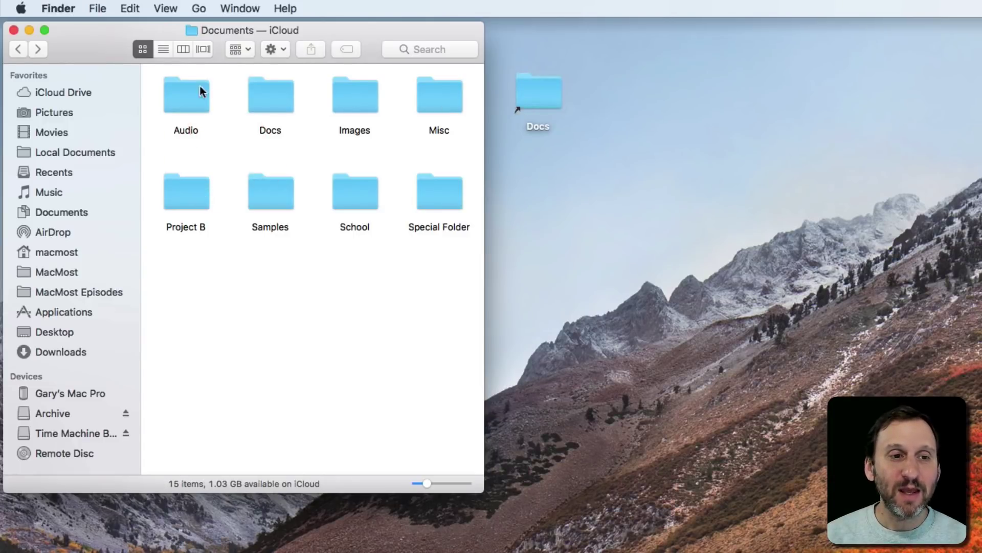
pyautogui.doubleClick(272, 103)
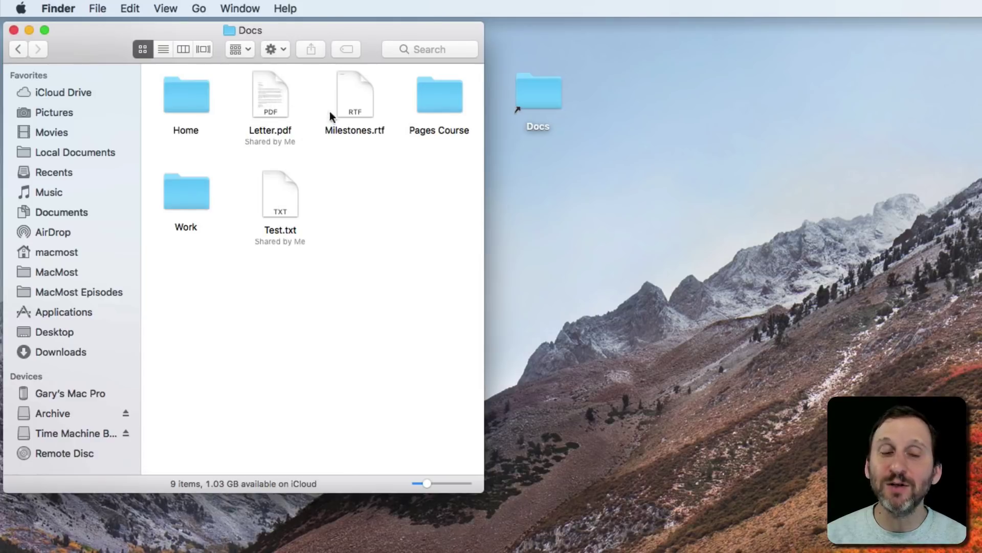
pyautogui.click(19, 49)
pyautogui.click(542, 91)
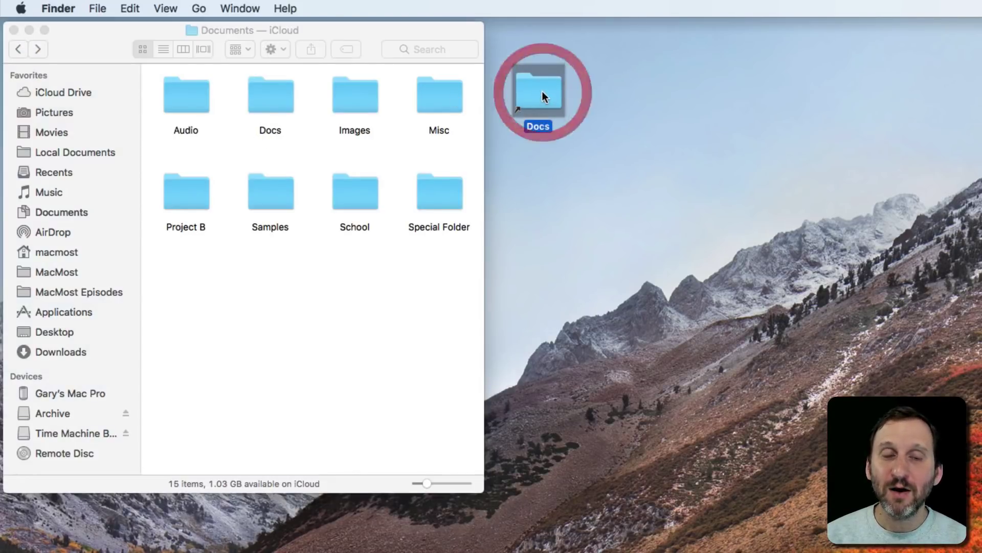
pyautogui.click(542, 94)
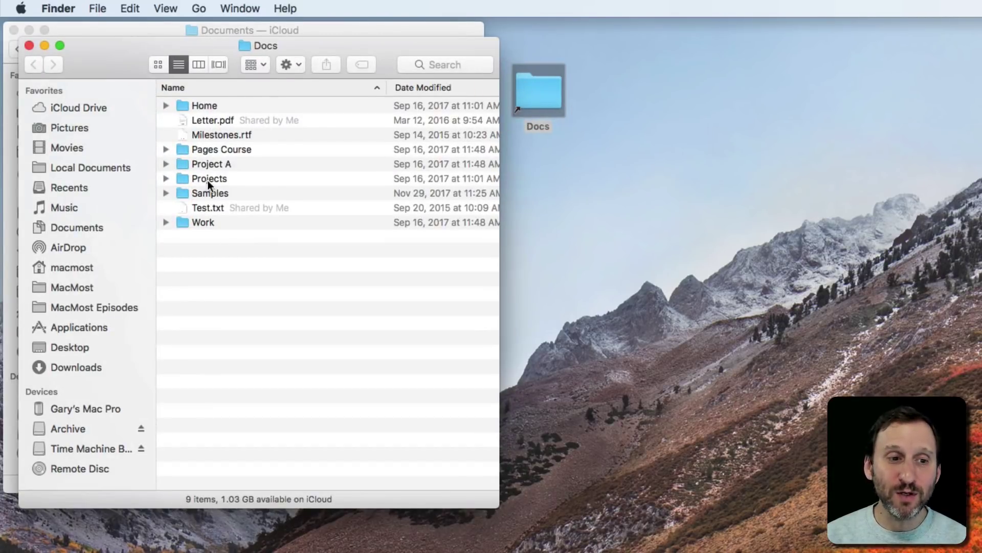
# Switch the Docs window to Icon view and move it to the lower right
pyautogui.click(170, 65)
pyautogui.click(165, 63)
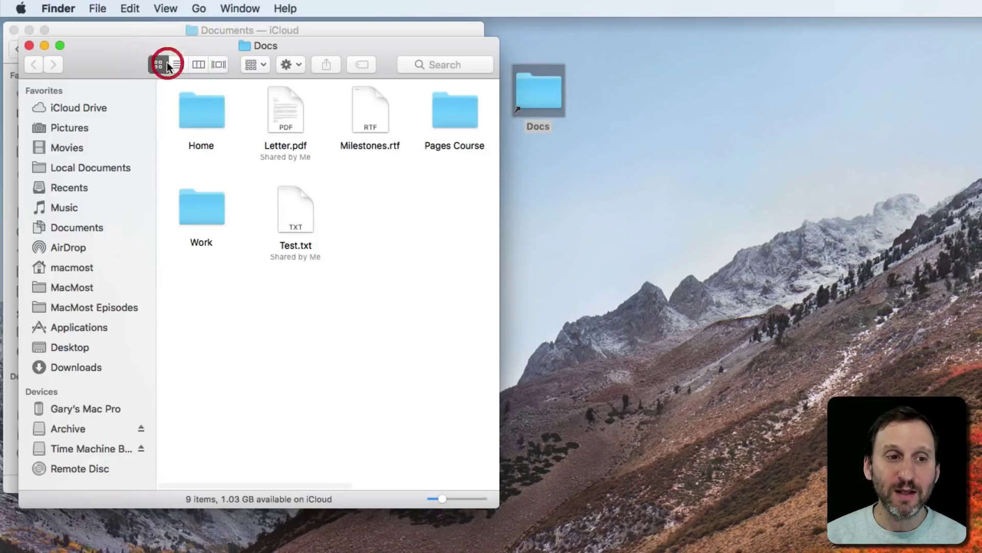
pyautogui.moveTo(161, 46); pyautogui.dragTo(673, 155)
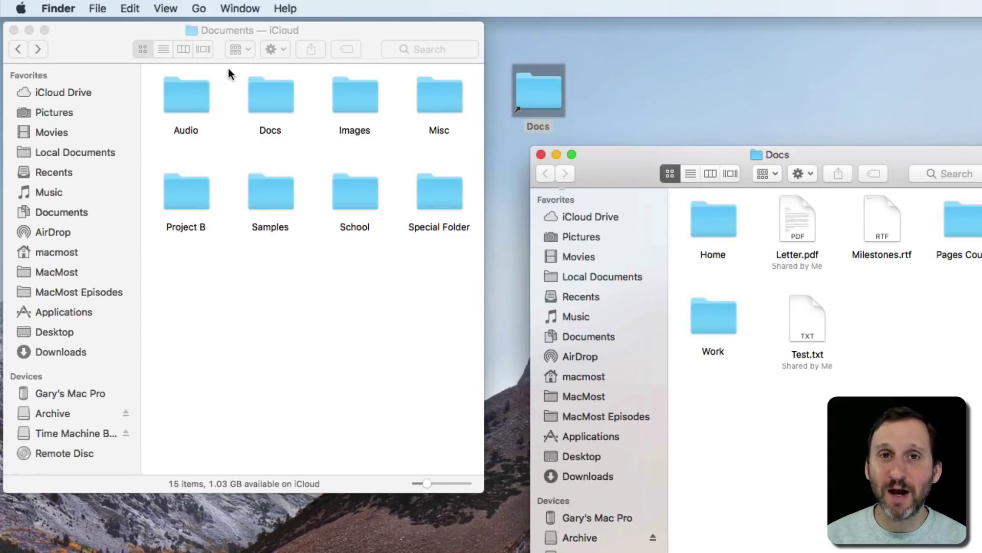
# Close the Docs and Documents windows, then reopen Docs from its desktop alias
pyautogui.click(541, 154)
pyautogui.click(14, 30)
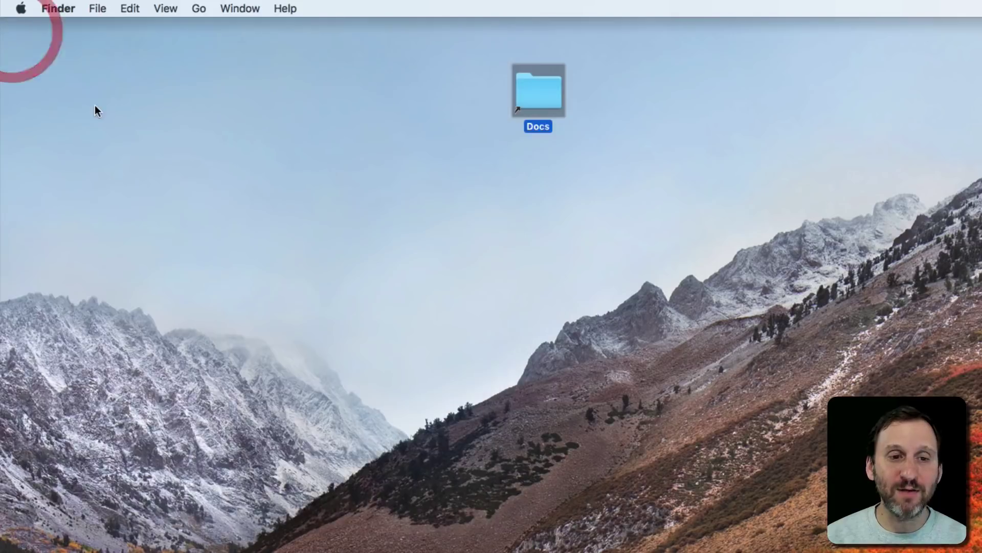
pyautogui.click(96, 106)
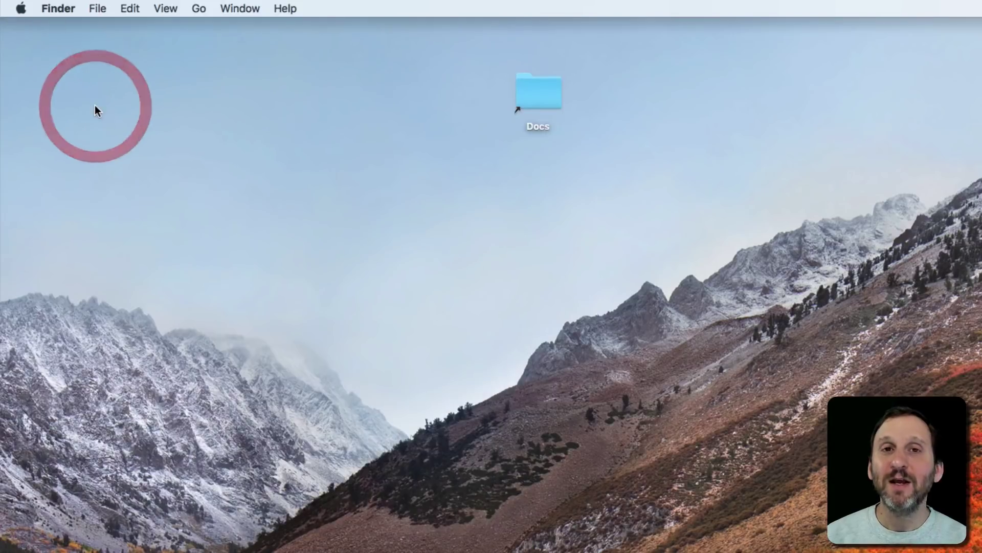
pyautogui.doubleClick(534, 96)
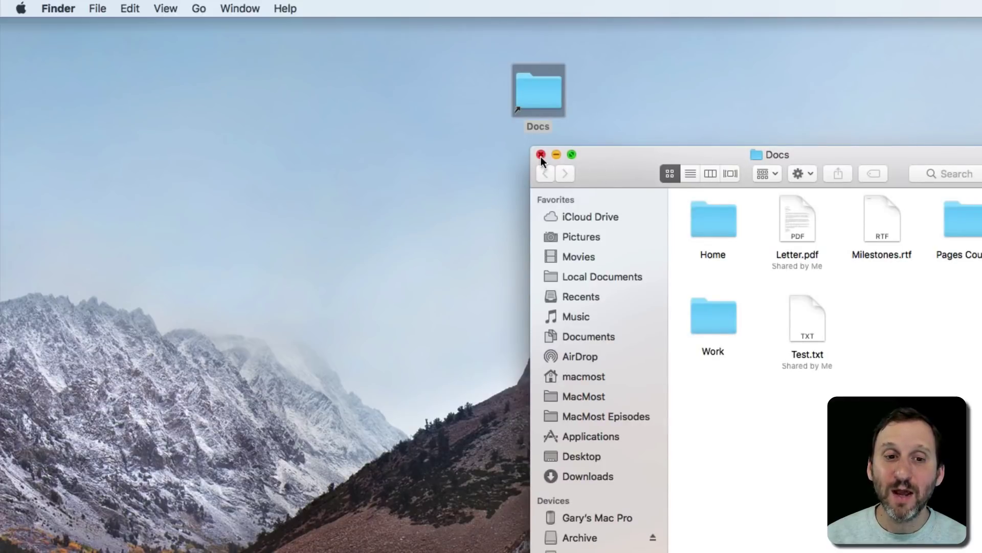
pyautogui.click(541, 154)
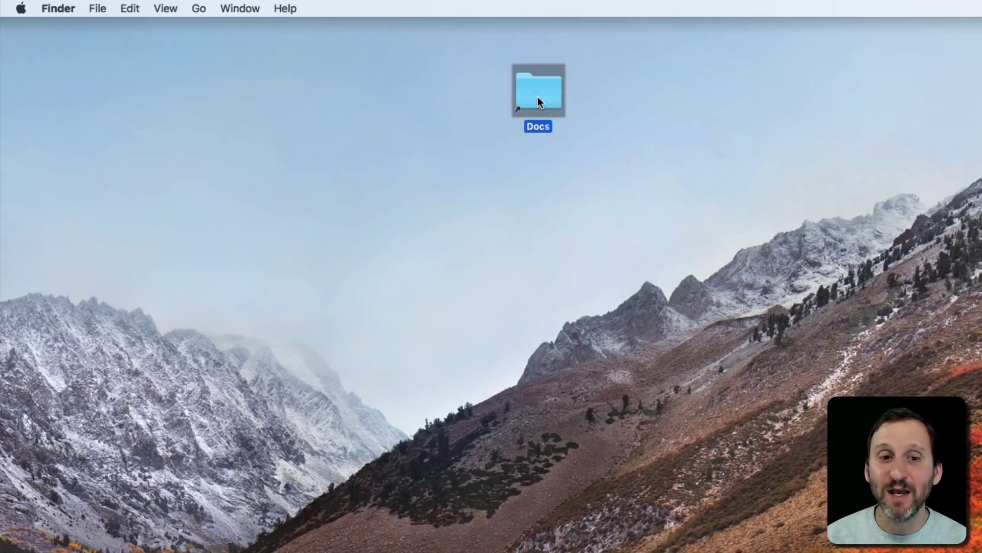
pyautogui.doubleClick(539, 97)
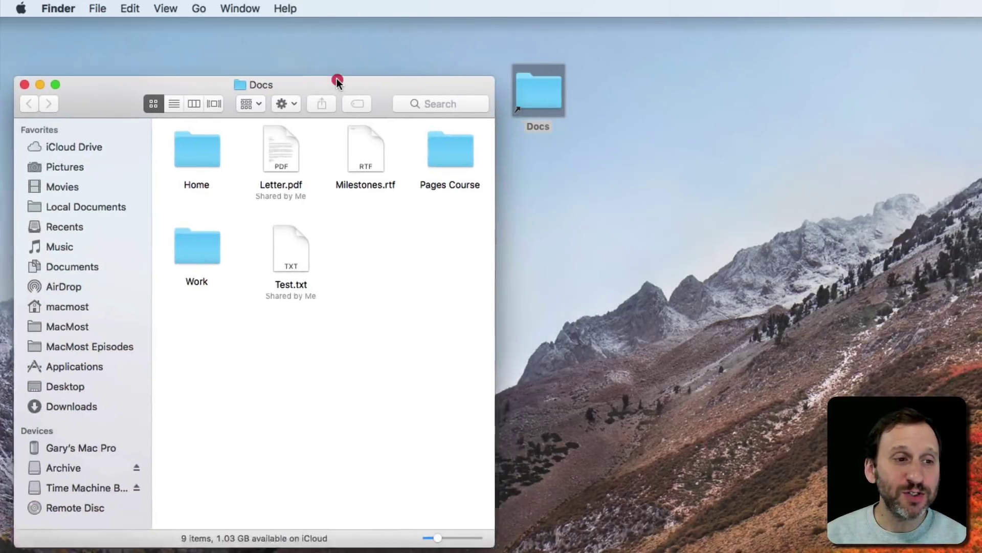
# Create a Milestones.rtf alias on the desktop from the Docs window
pyautogui.moveTo(336, 78); pyautogui.dragTo(338, 34)
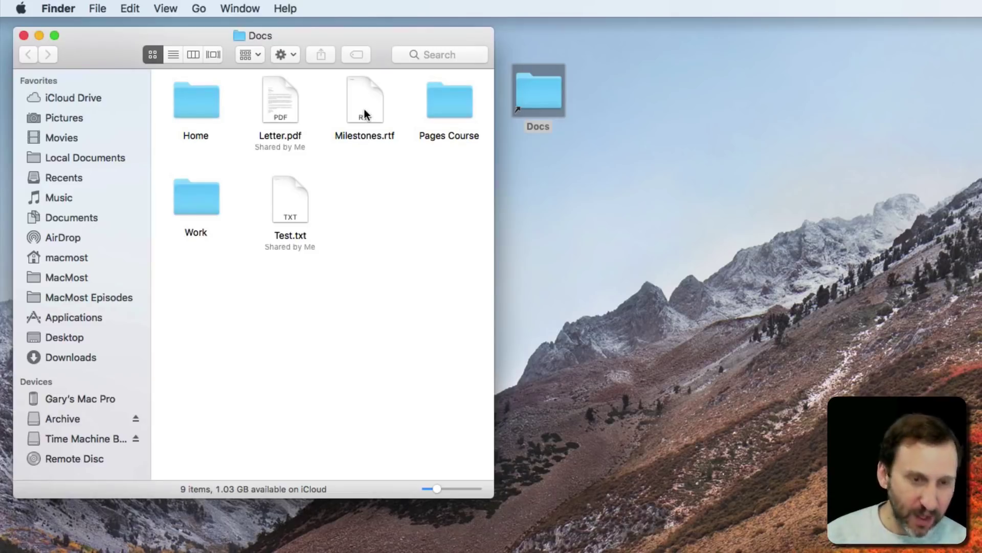
pyautogui.moveTo(365, 114); pyautogui.dragTo(539, 182)
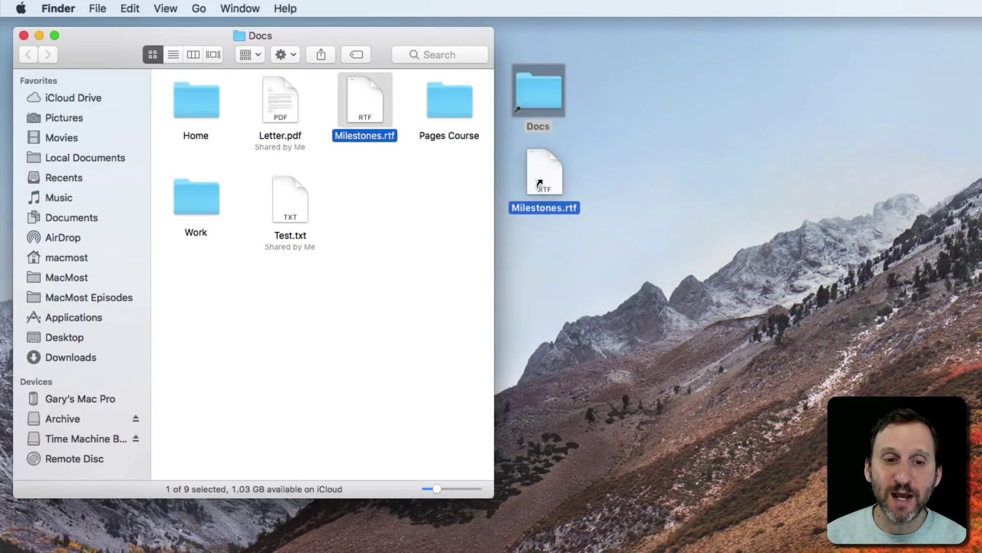
pyautogui.click(583, 191)
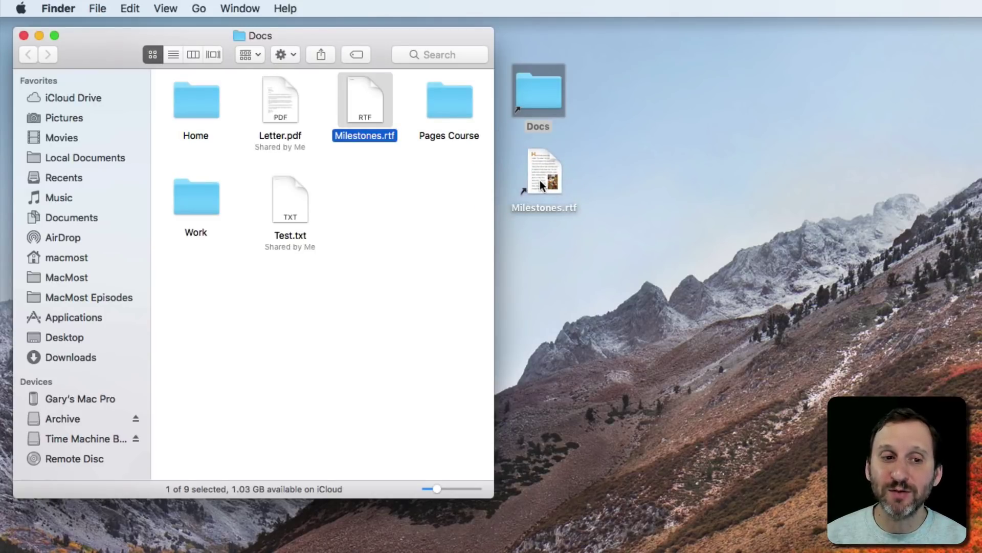
# Open the original Milestones.rtf from Docs in TextEdit with Command-O
pyautogui.click(352, 176)
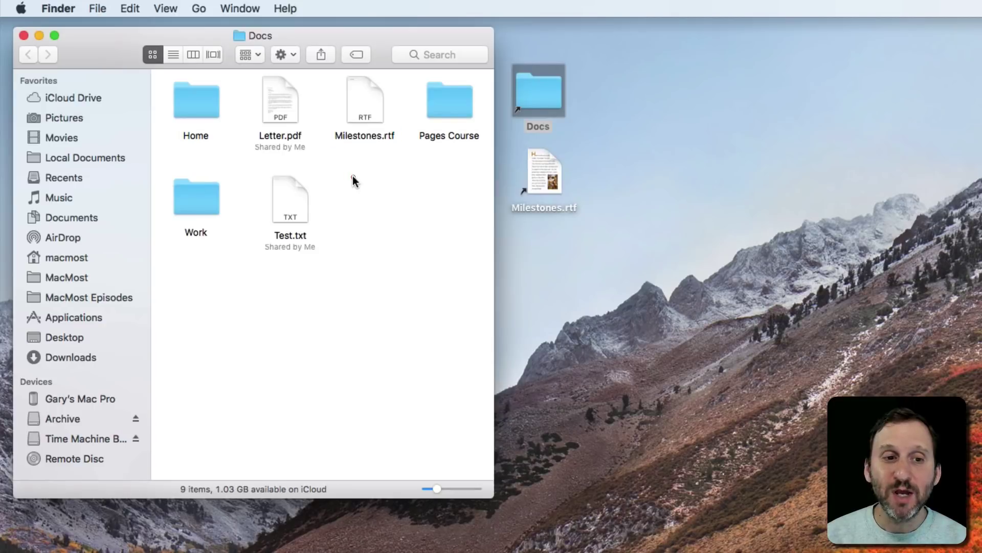
pyautogui.click(361, 91)
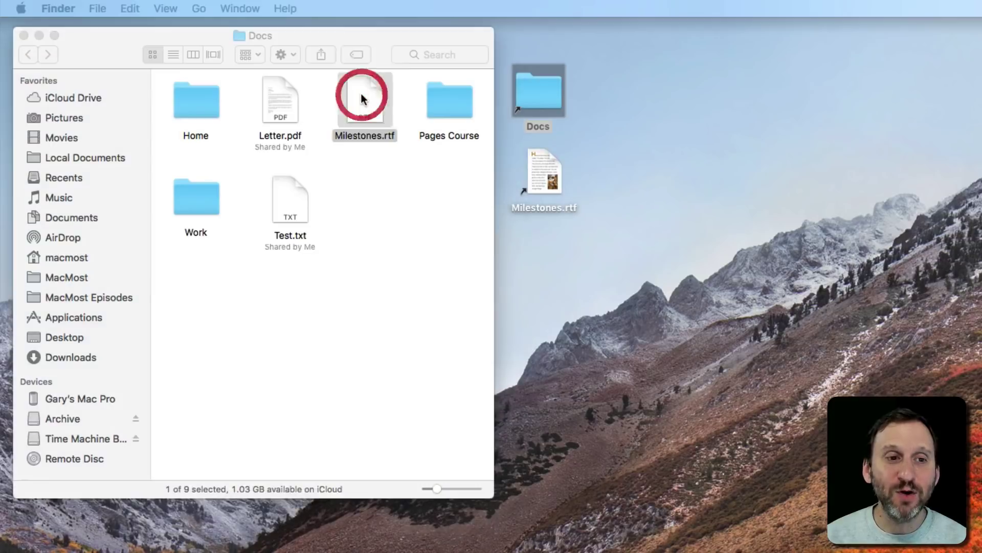
pyautogui.press('super+o')
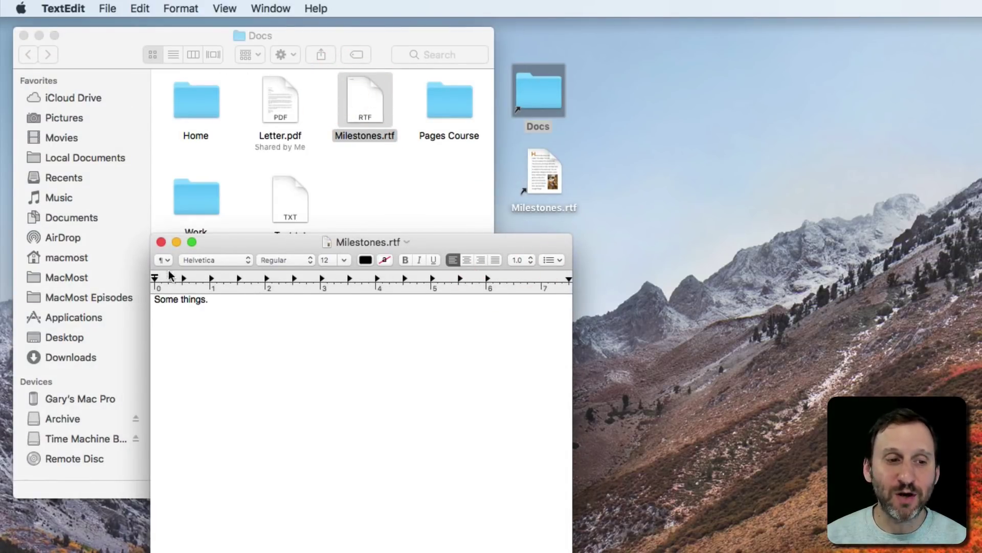
# Close Milestones.rtf and the Docs window, and move the Milestones.rtf alias to the desktop's top-left
pyautogui.click(161, 242)
pyautogui.click(22, 37)
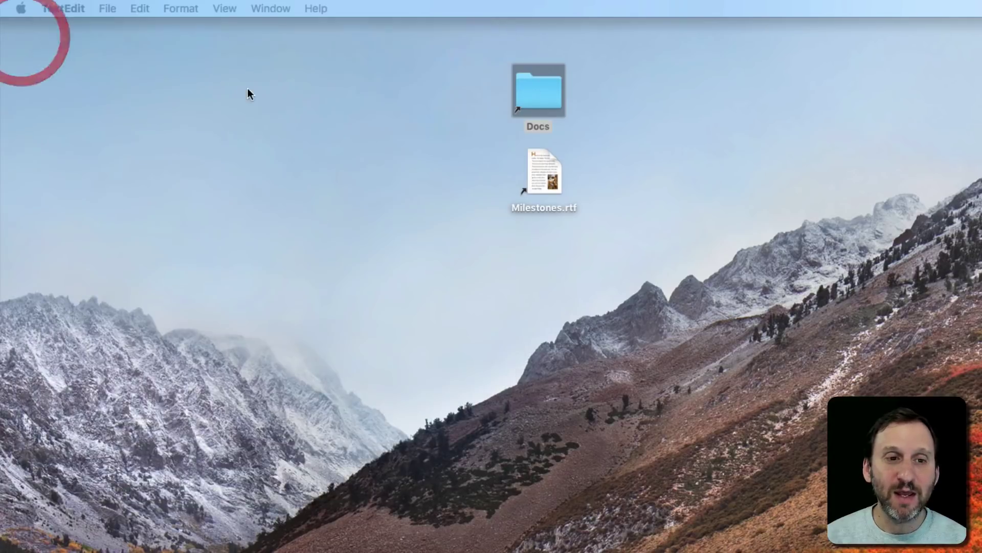
pyautogui.click(248, 92)
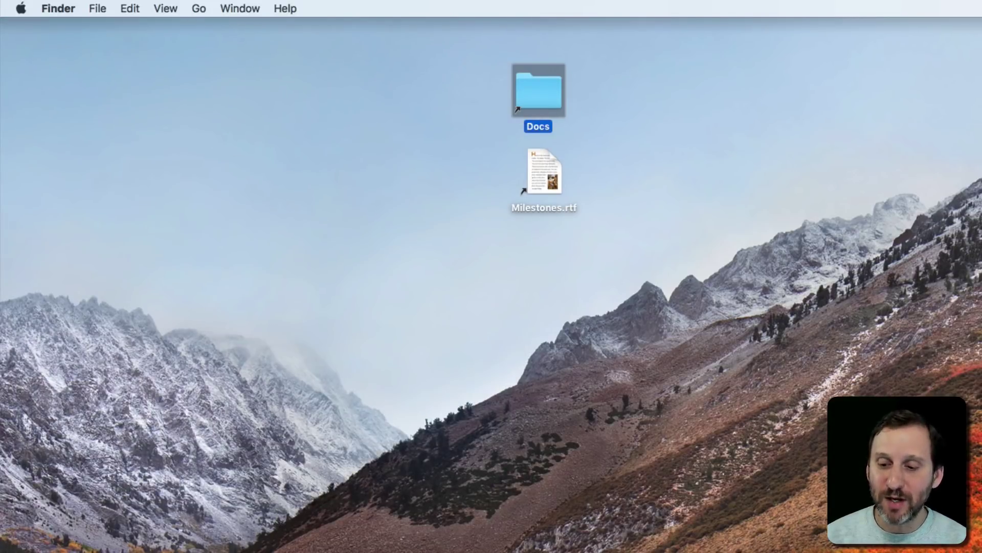
pyautogui.press('super+BackSpace')
pyautogui.moveTo(640, 216); pyautogui.dragTo(498, 138)
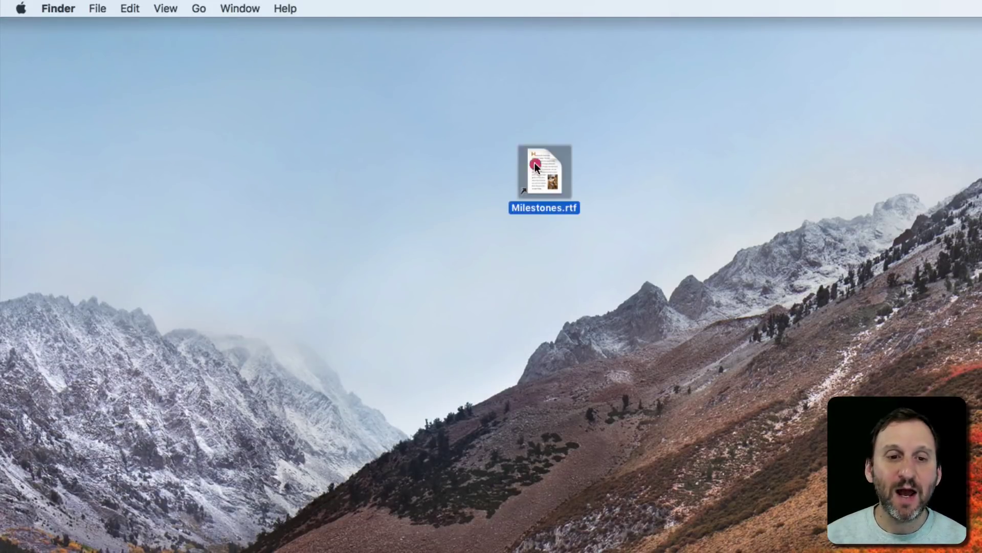
pyautogui.moveTo(544, 167); pyautogui.dragTo(62, 66)
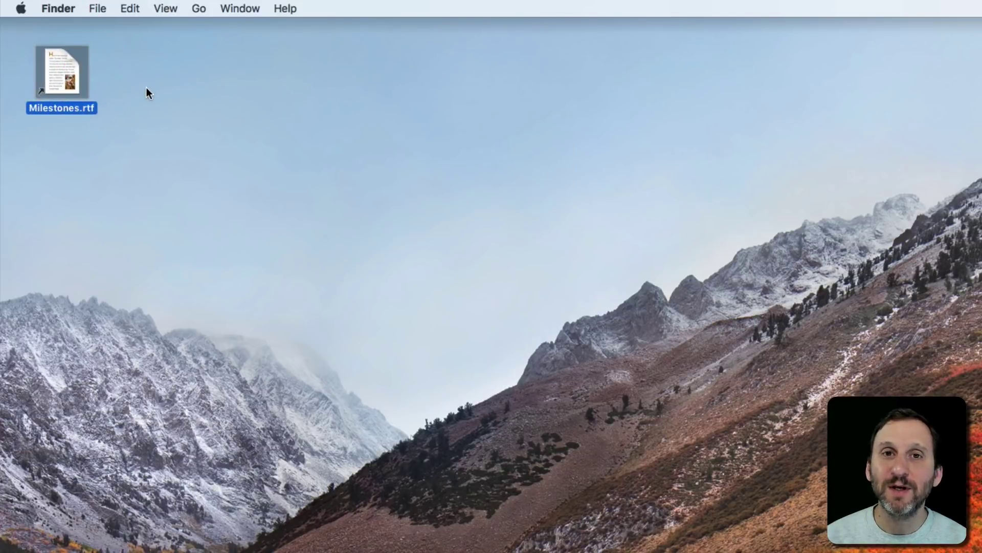
# Open Milestones.rtf in TextEdit from its desktop alias
pyautogui.click(146, 87)
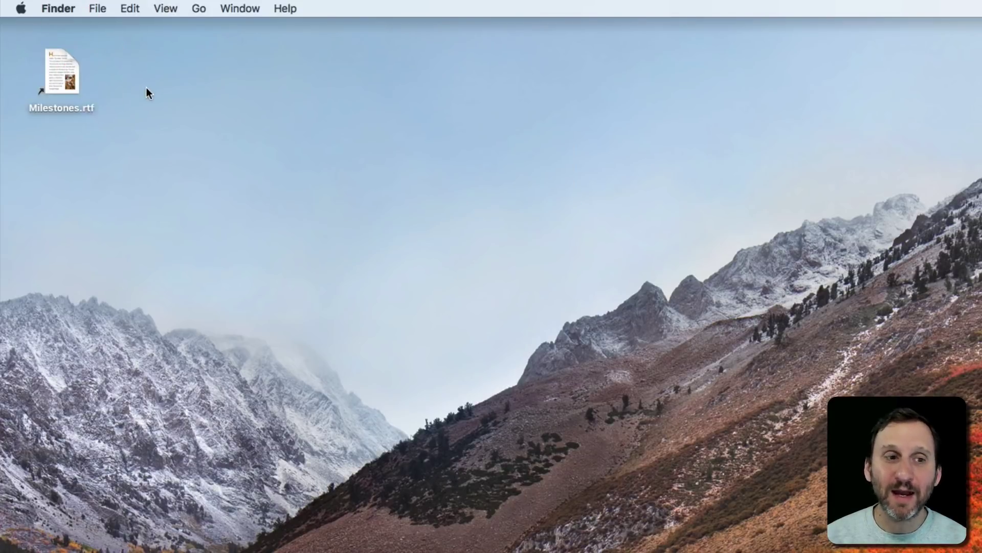
pyautogui.click(48, 64)
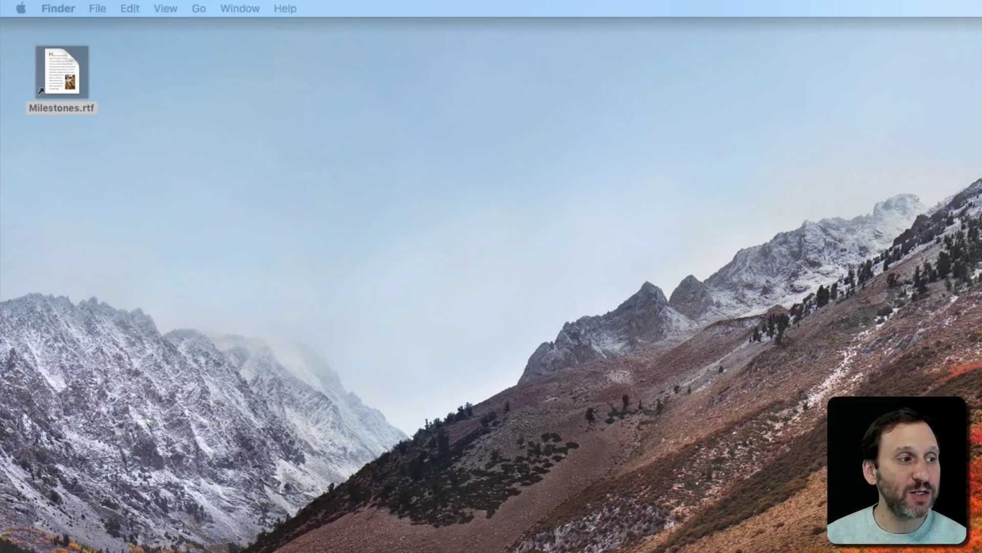
pyautogui.press('super+o')
pyautogui.moveTo(368, 226); pyautogui.dragTo(379, 89)
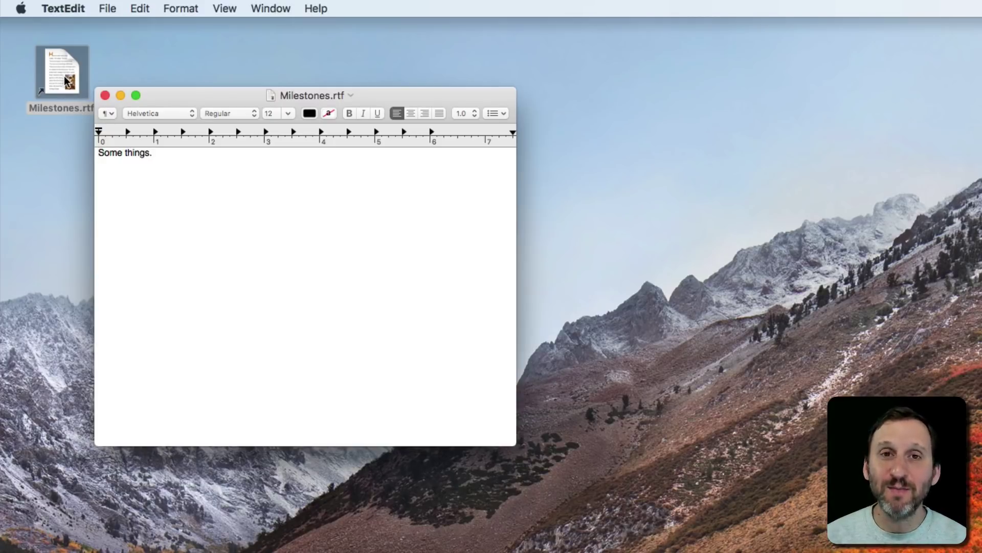
# Close Milestones.rtf and drag its desktop alias to the Trash
pyautogui.click(105, 95)
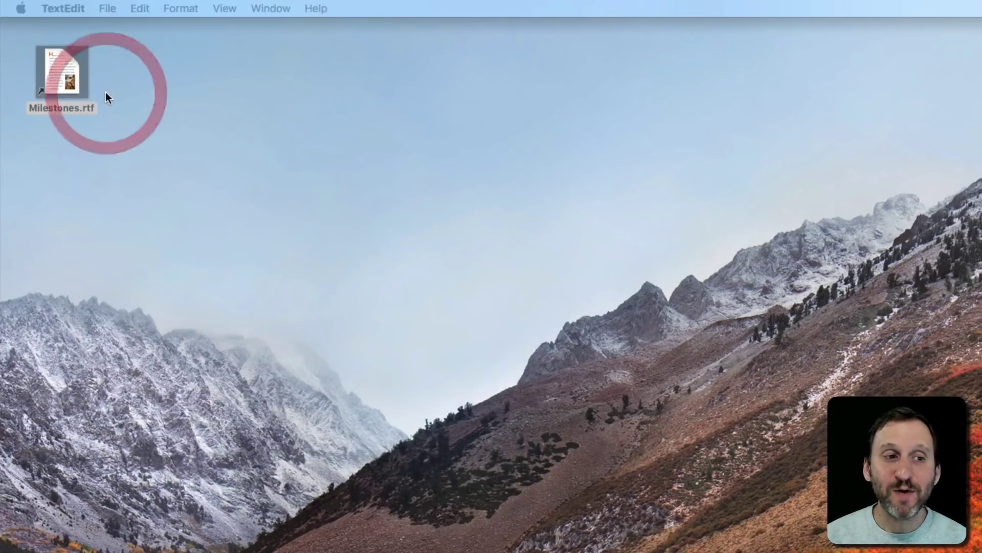
pyautogui.moveTo(62, 71); pyautogui.dragTo(911, 476)
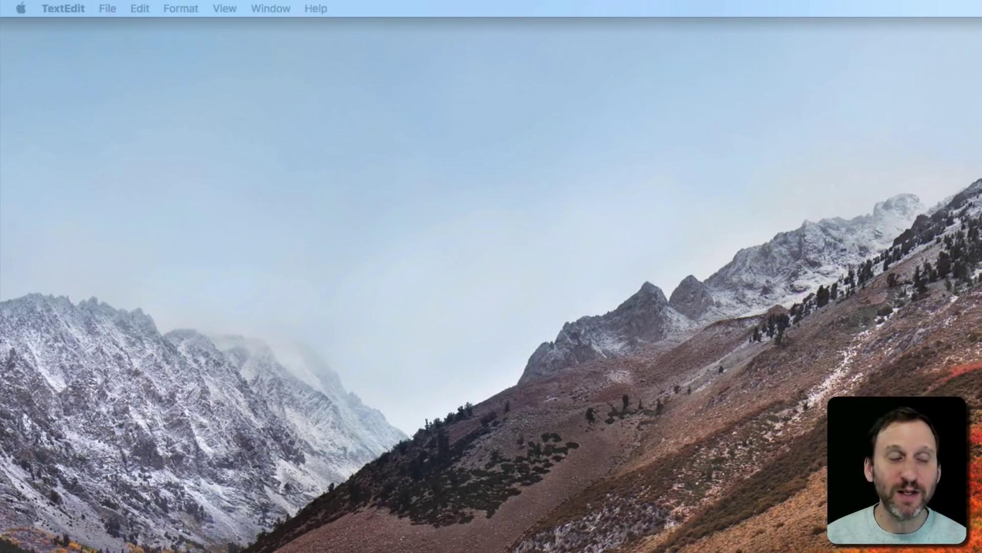
pyautogui.click(396, 242)
# In a new Finder window, confirm Milestones.rtf remains in iCloud Drive > Documents > Docs, then narrow the window
pyautogui.press('super+n')
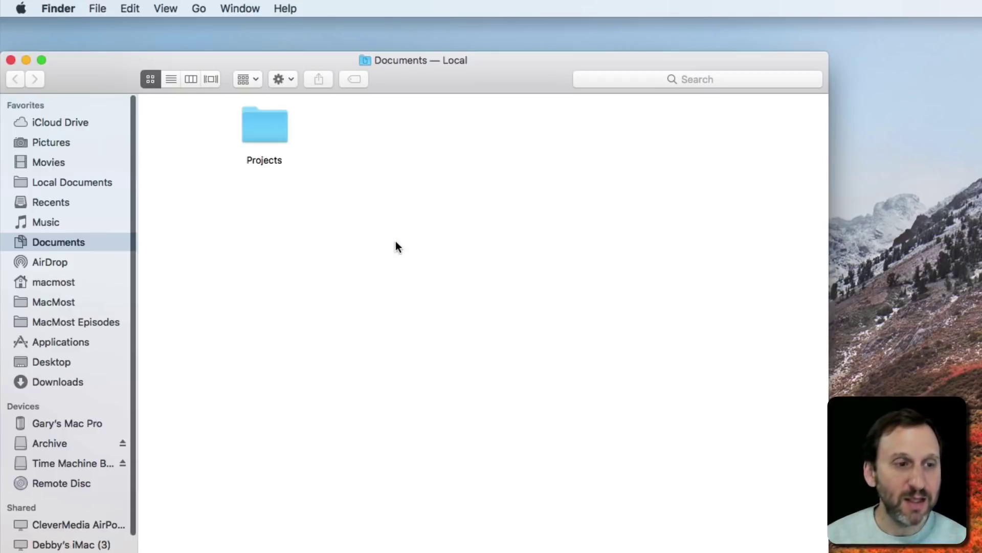
pyautogui.click(54, 124)
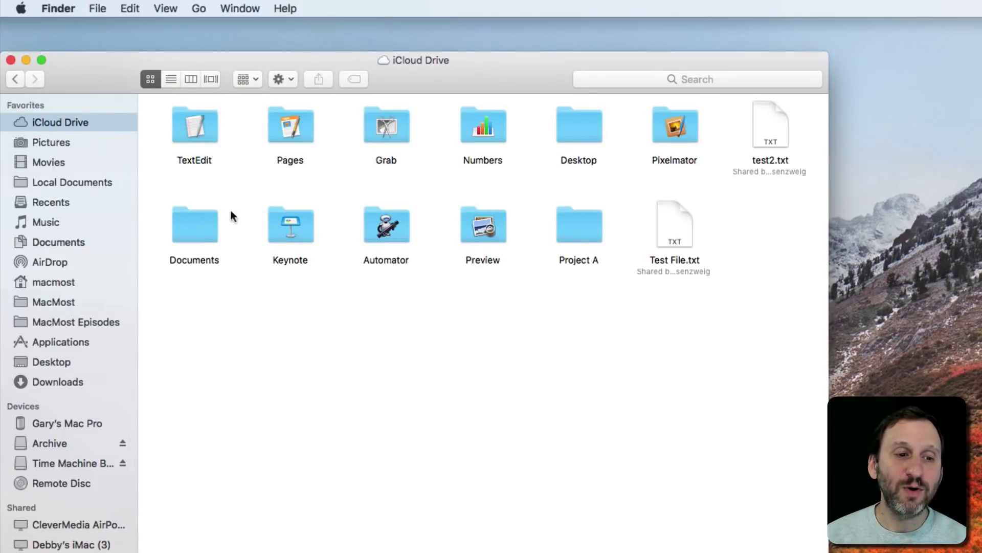
pyautogui.doubleClick(200, 224)
pyautogui.doubleClick(275, 127)
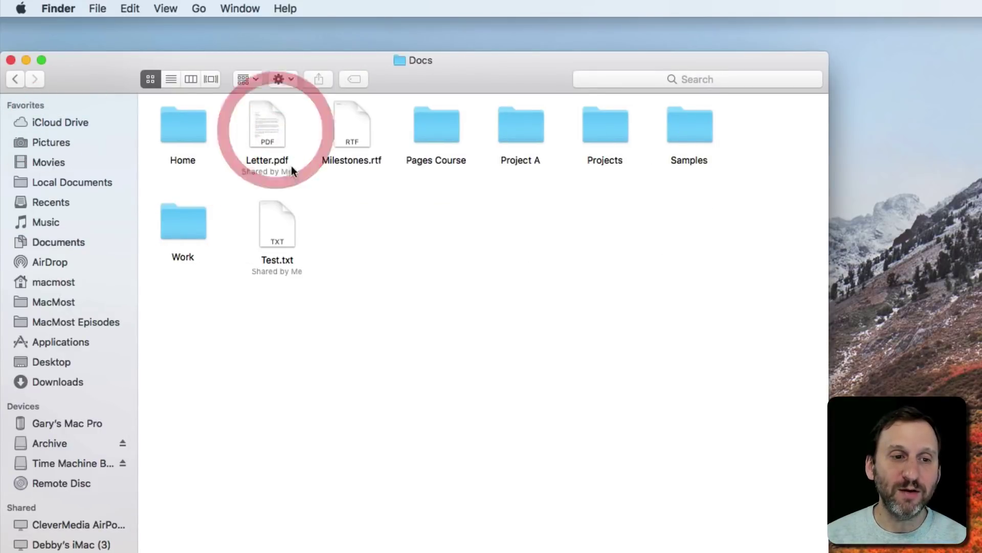
pyautogui.click(348, 134)
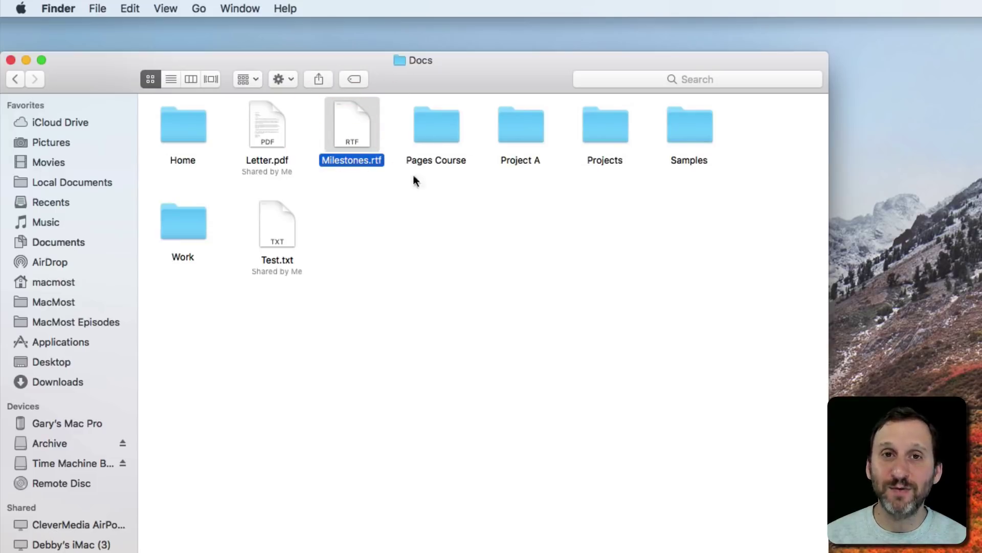
pyautogui.click(351, 194)
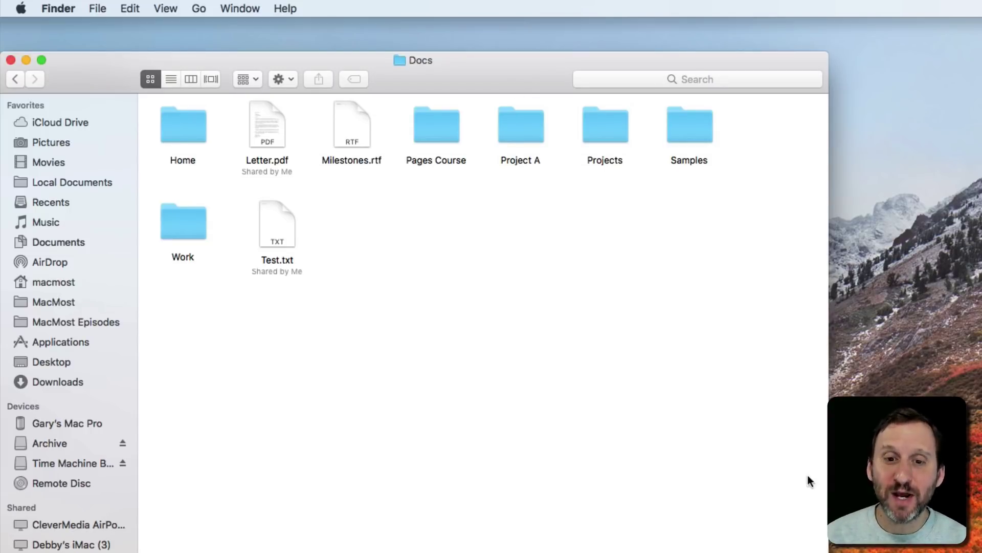
pyautogui.moveTo(828, 551); pyautogui.dragTo(439, 505)
# Create a new desktop folder with Shift-Command-N and name it 'Common Folders'
pyautogui.click(15, 79)
pyautogui.click(499, 103)
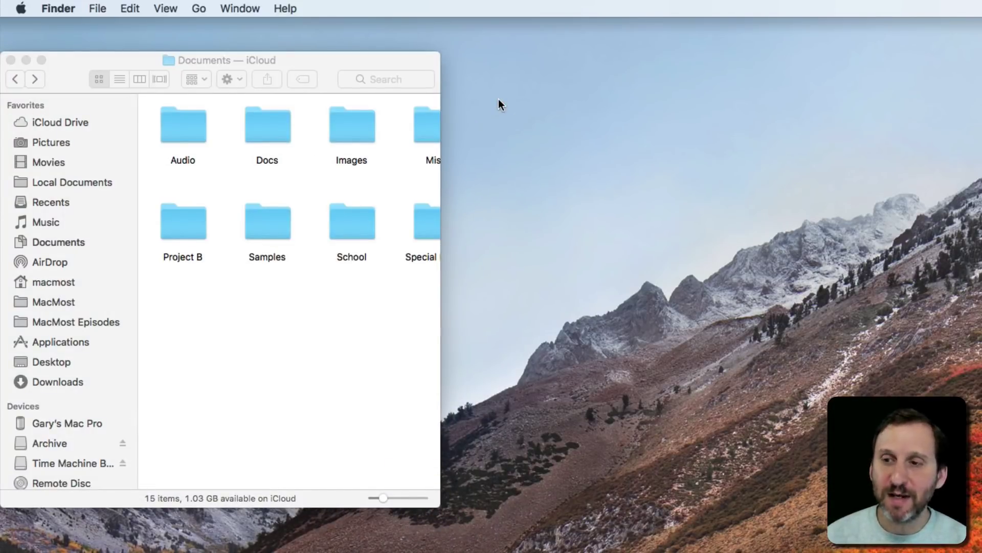
pyautogui.press('super+shift+n')
pyautogui.moveTo(559, 66); pyautogui.dragTo(520, 68)
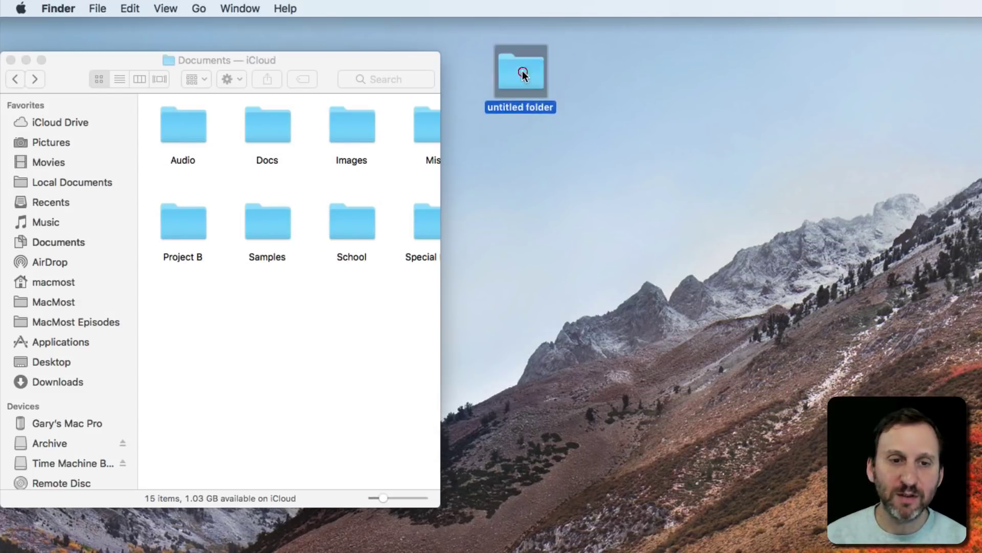
pyautogui.click(509, 126)
pyautogui.click(513, 108)
pyautogui.press('Return')
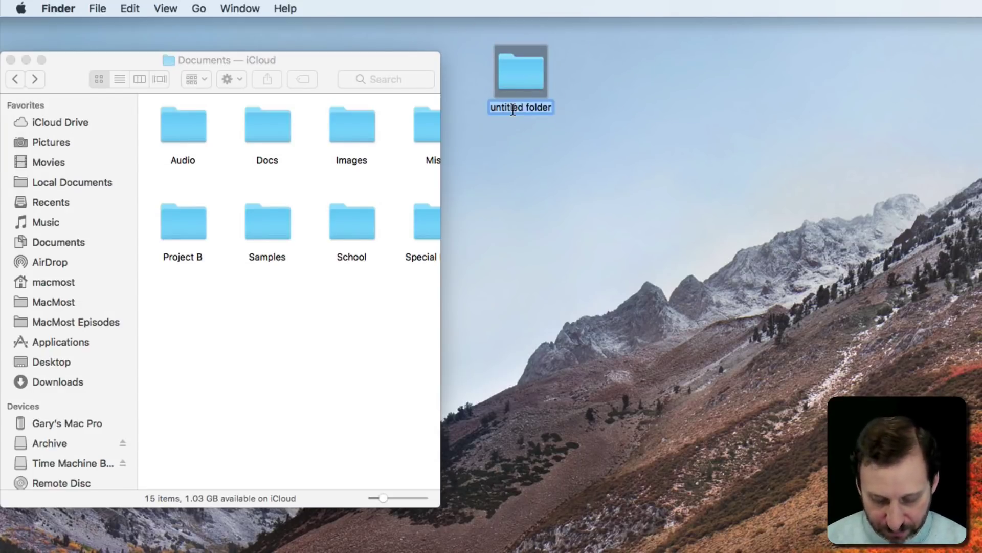
pyautogui.write('Common ')
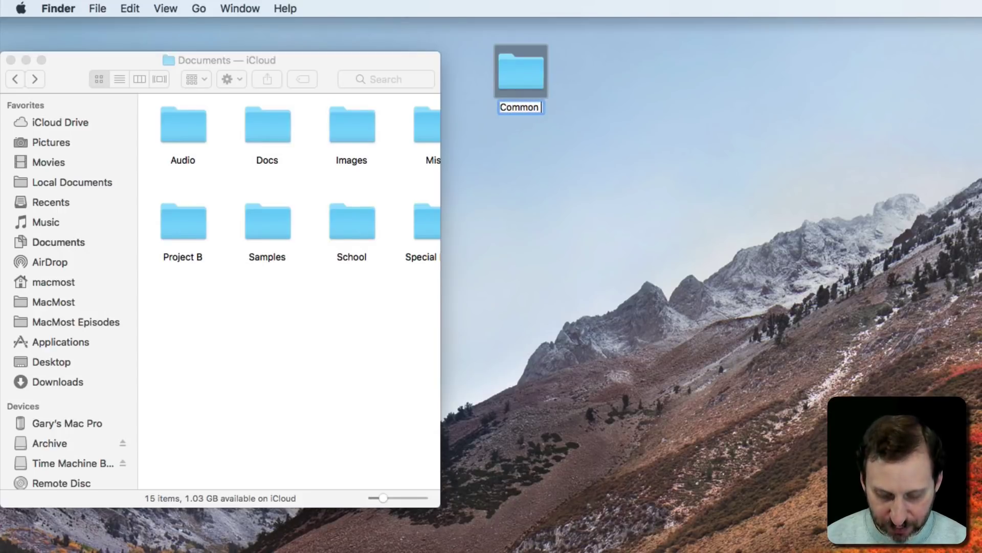
pyautogui.write('Folders')
pyautogui.press('Return')
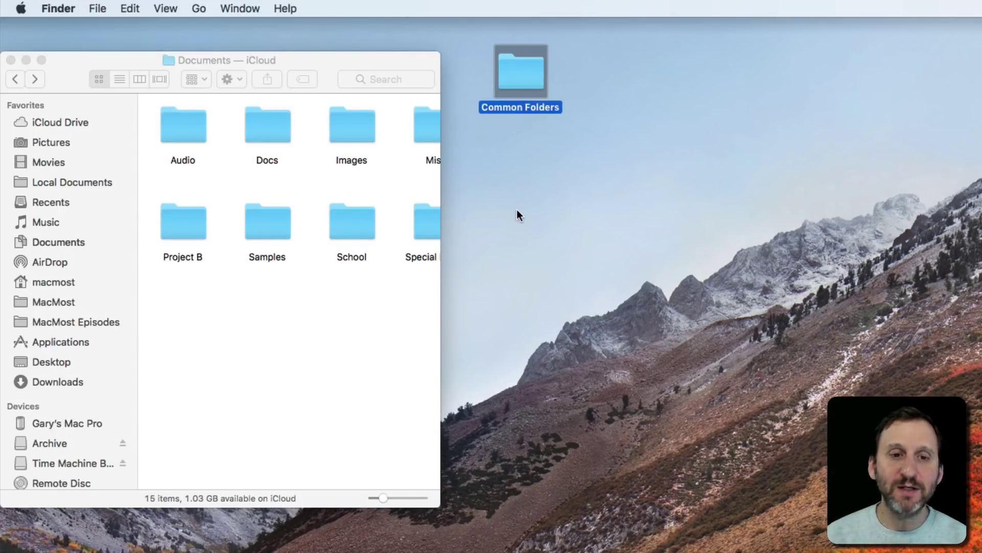
pyautogui.click(519, 149)
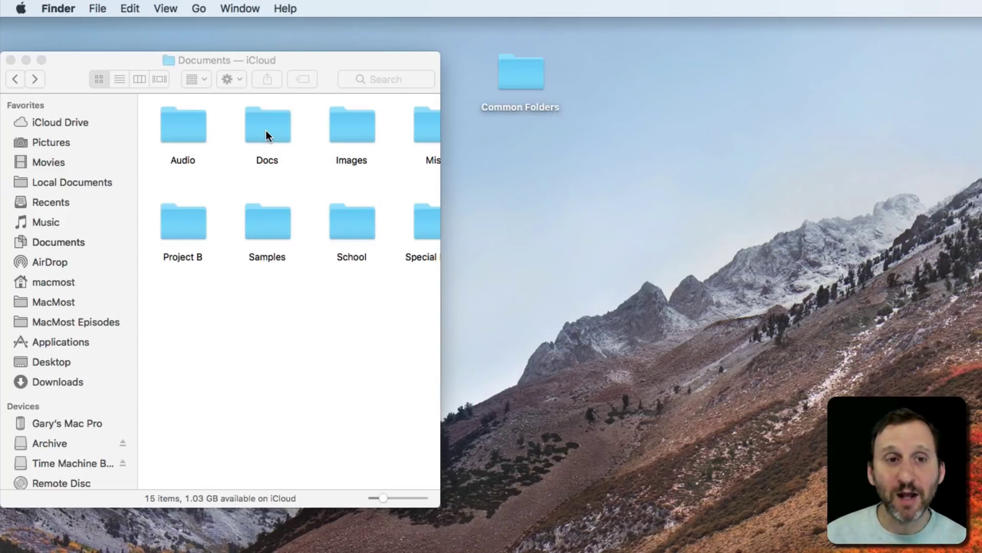
# Put aliases of Docs, Images and Project B into Common Folders, check them, then close the window
pyautogui.moveTo(266, 134); pyautogui.dragTo(526, 84)
pyautogui.keyDown('super'); pyautogui.click(344, 132); pyautogui.keyUp('super')
pyautogui.moveTo(276, 152); pyautogui.dragTo(508, 66)
pyautogui.click(297, 211)
pyautogui.click(348, 134)
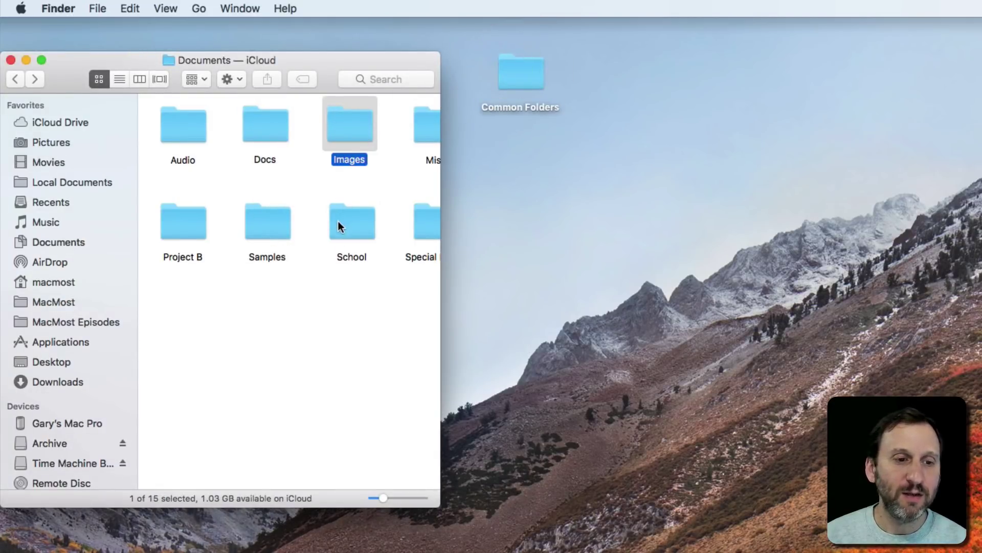
pyautogui.moveTo(190, 223); pyautogui.dragTo(516, 80)
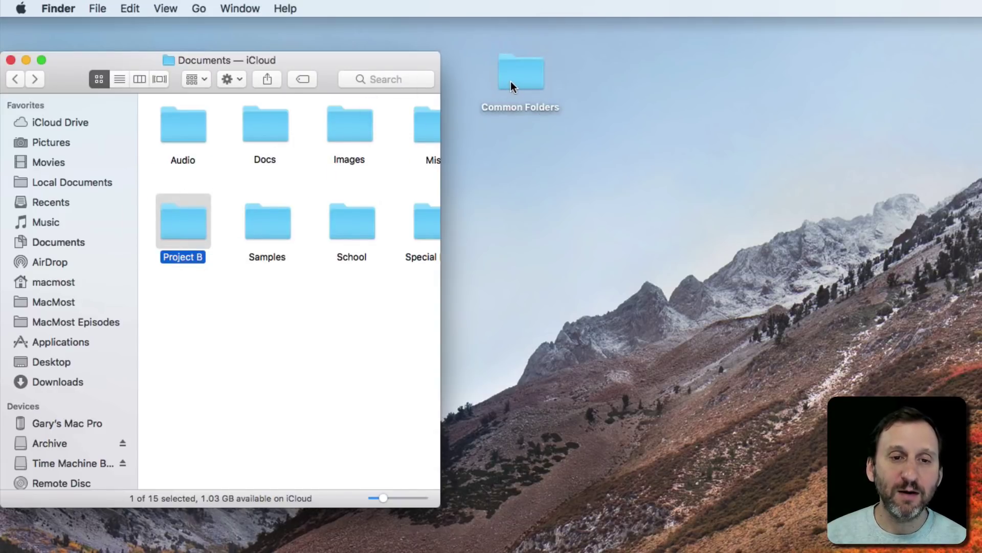
pyautogui.doubleClick(510, 81)
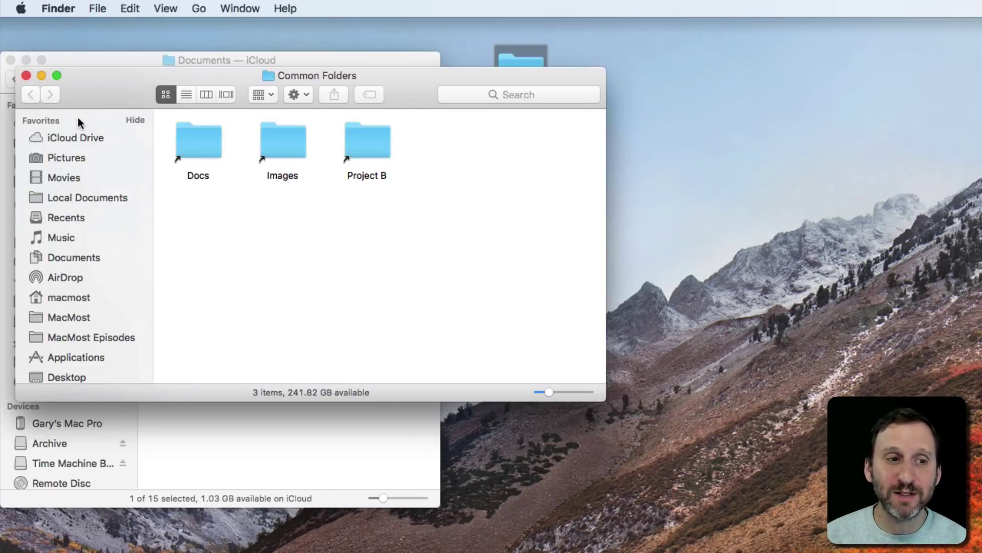
pyautogui.click(28, 76)
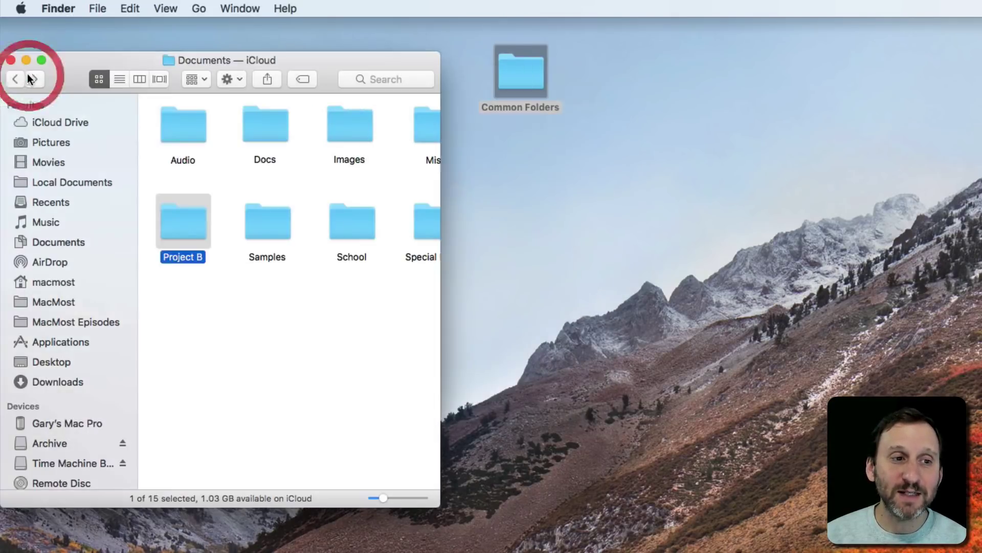
# Open a new Finder window on iCloud Drive > Documents > Docs
pyautogui.click(11, 60)
pyautogui.click(117, 112)
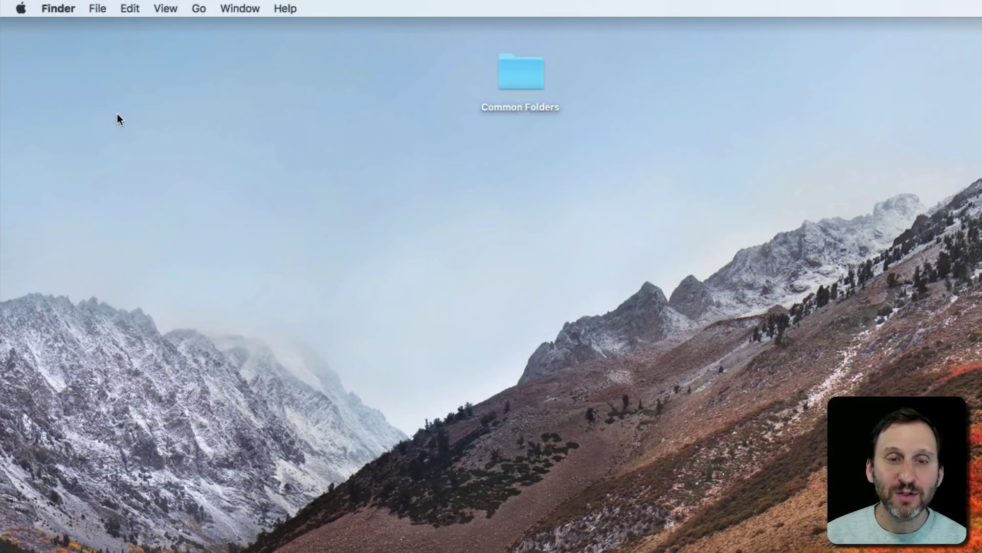
pyautogui.press('super+n')
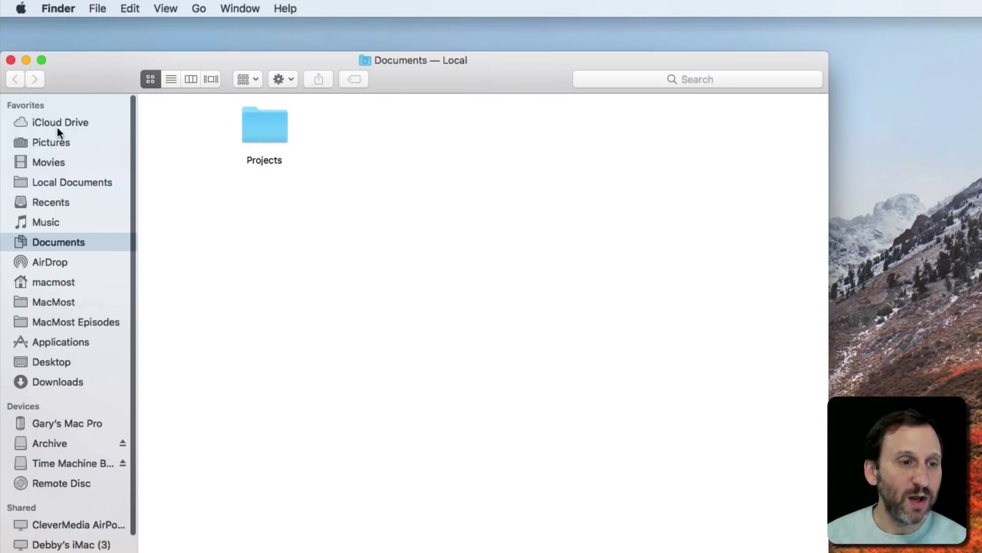
pyautogui.click(54, 182)
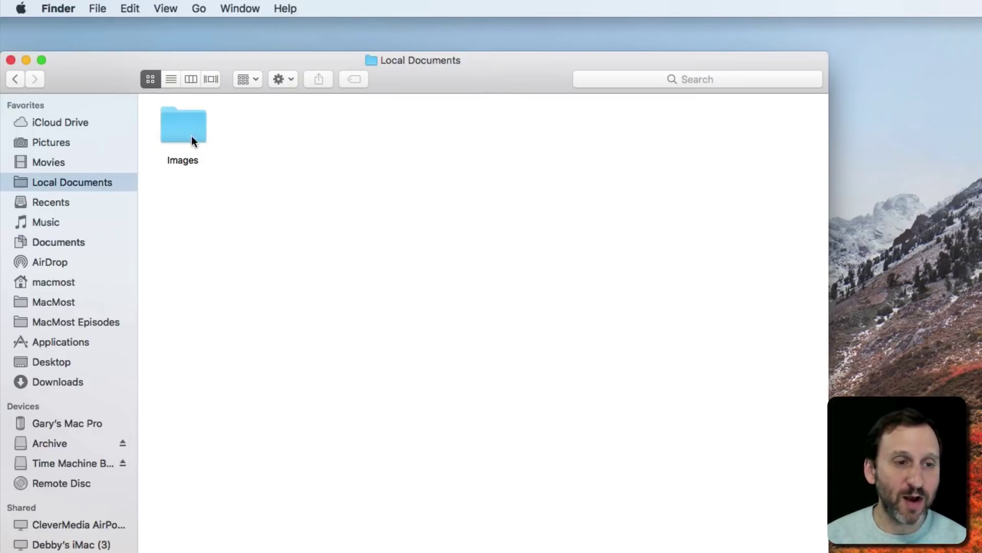
pyautogui.click(79, 127)
pyautogui.doubleClick(193, 237)
pyautogui.doubleClick(274, 133)
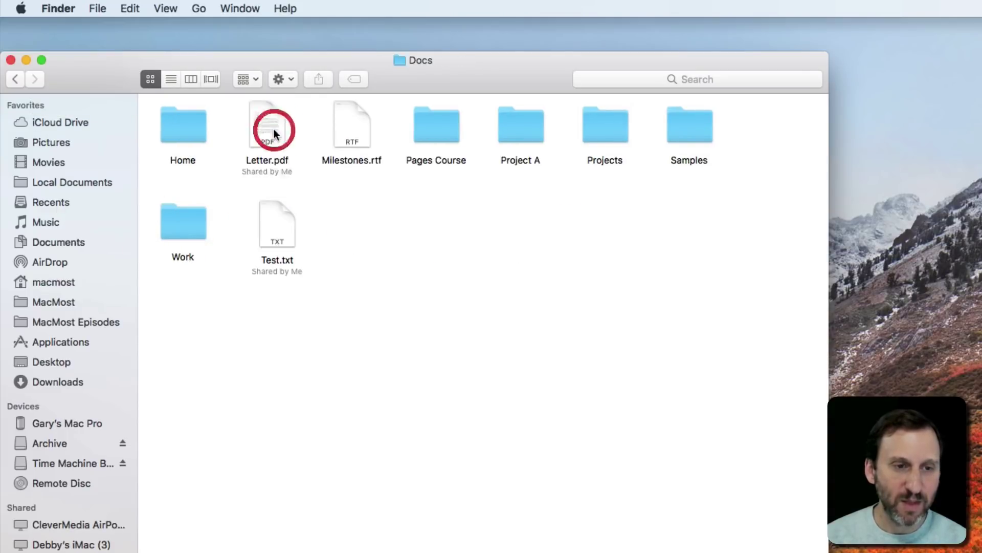
# Drag Milestones.rtf to the desktop, rename it 'New Milestones.rtf', and move it left
pyautogui.moveTo(342, 138); pyautogui.dragTo(906, 202)
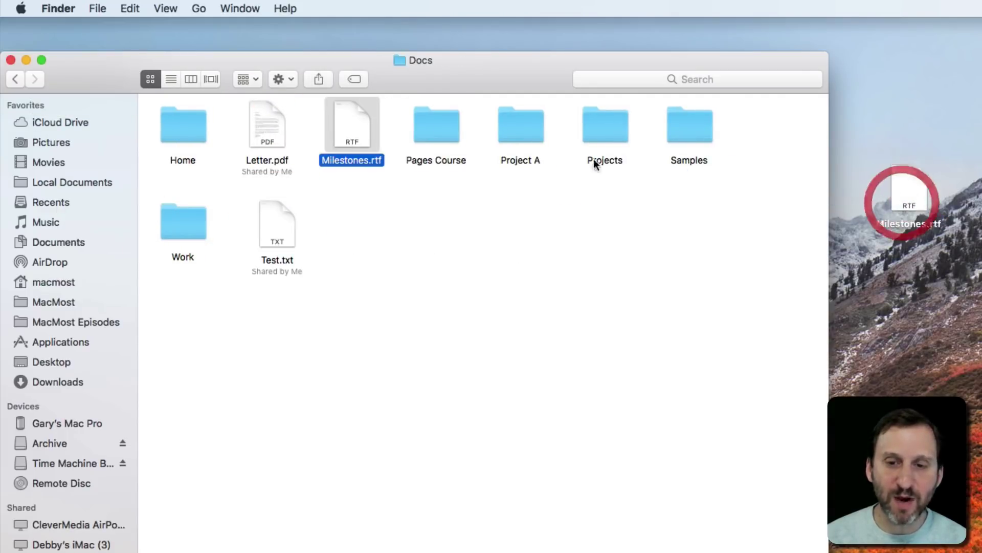
pyautogui.click(11, 60)
pyautogui.click(905, 224)
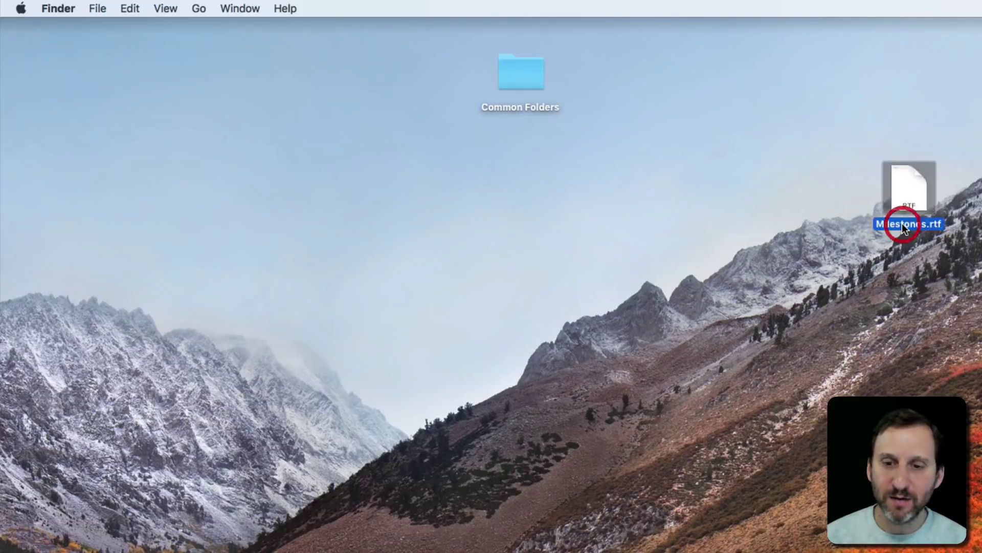
pyautogui.press('Return')
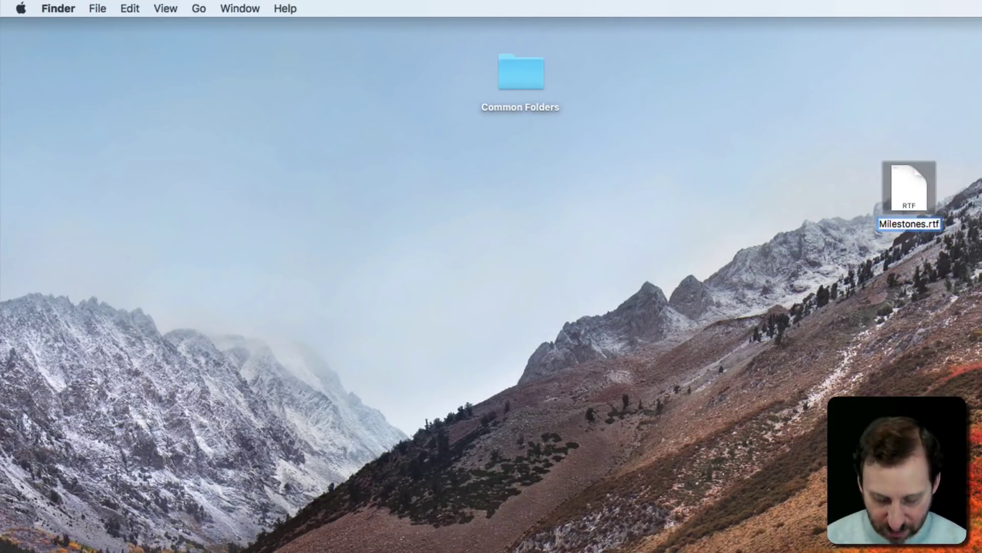
pyautogui.write('New')
pyautogui.press('Return')
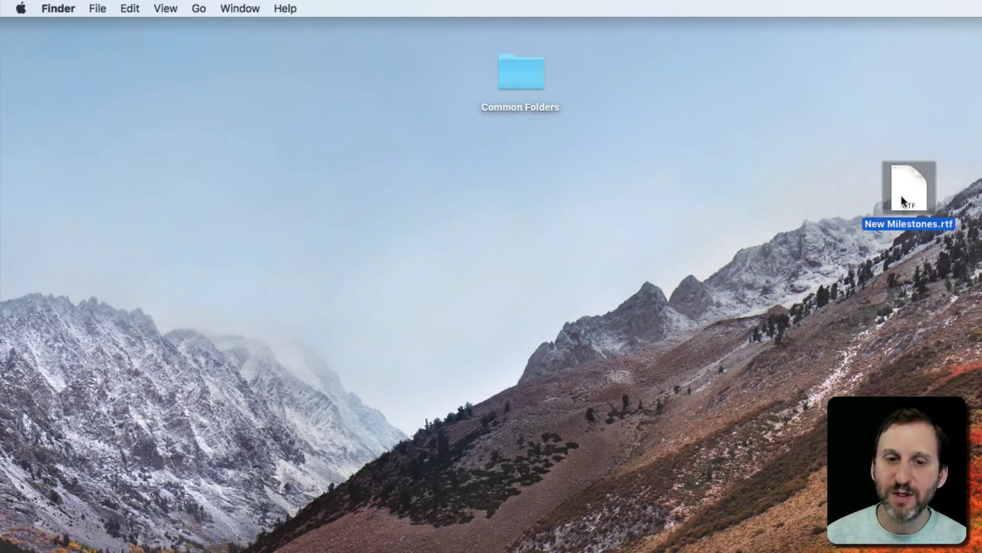
pyautogui.moveTo(905, 198); pyautogui.dragTo(391, 201)
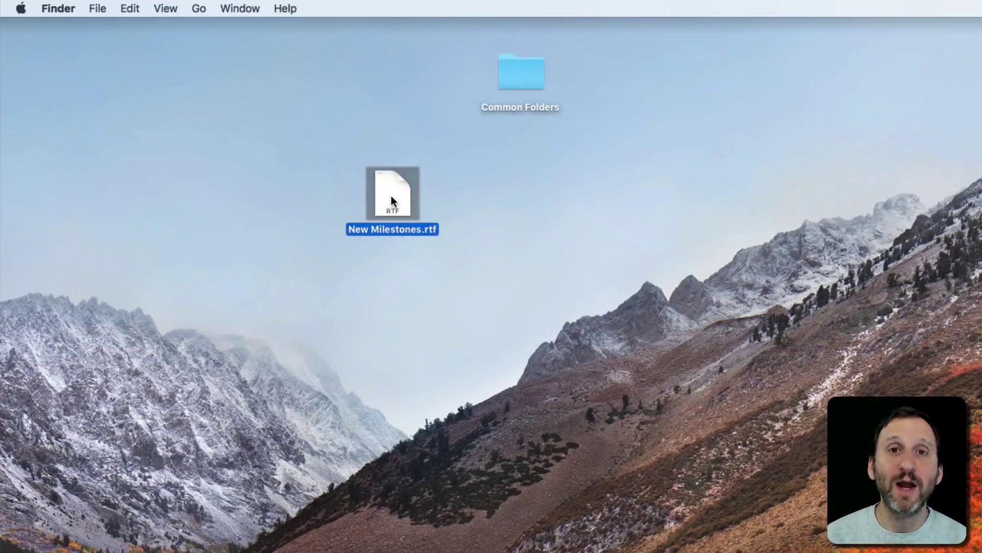
# File New Milestones.rtf into Docs via its alias and delete the Project B alias from Common Folders
pyautogui.doubleClick(515, 64)
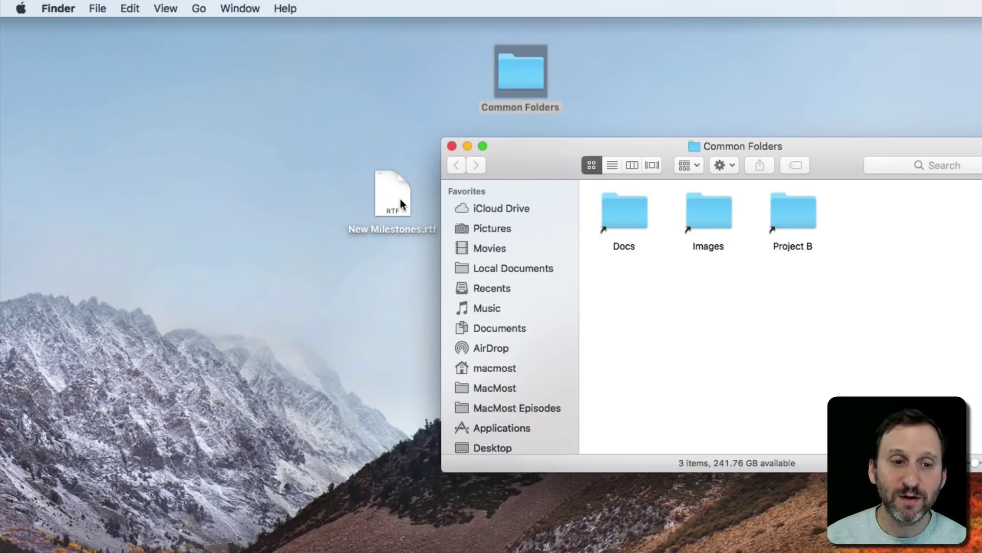
pyautogui.moveTo(395, 202); pyautogui.dragTo(799, 216)
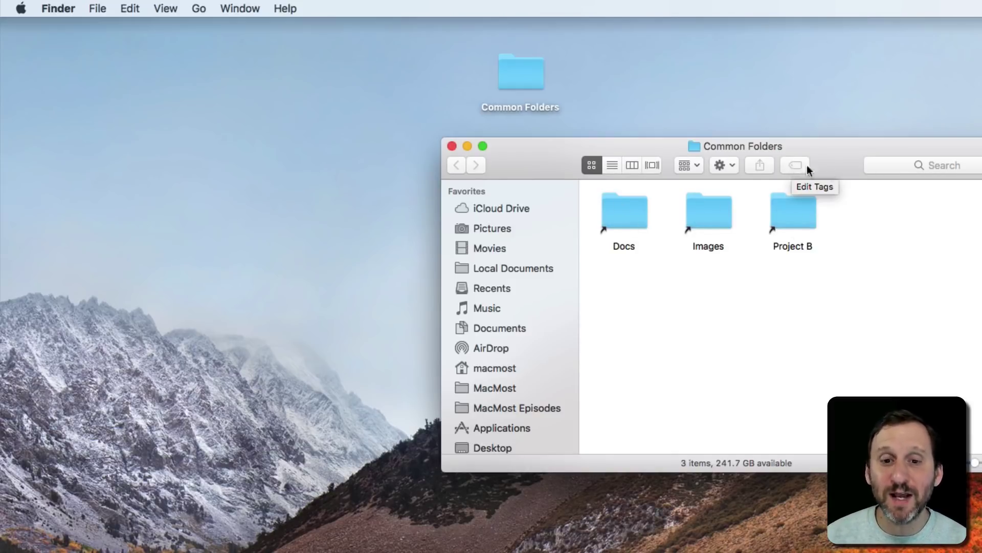
pyautogui.click(746, 262)
pyautogui.click(792, 214)
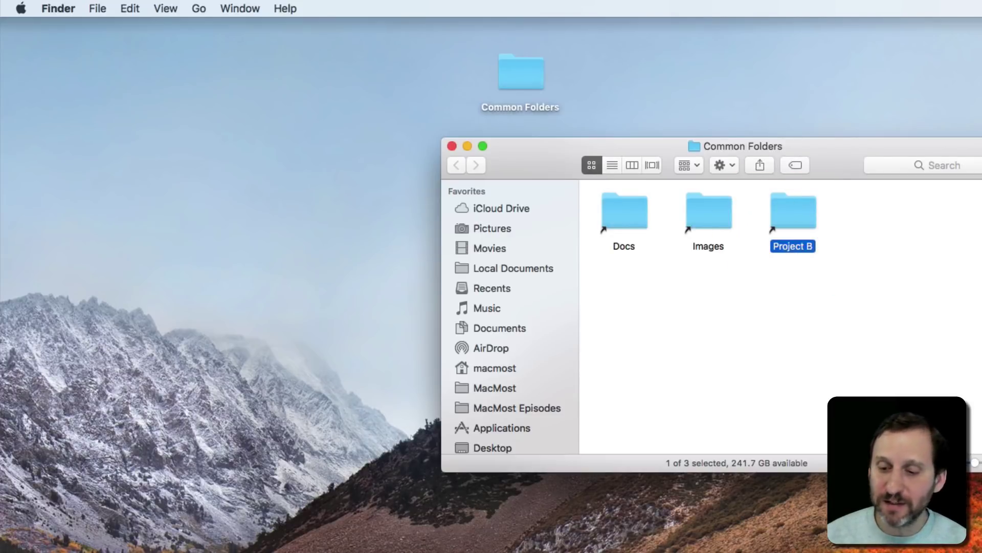
pyautogui.press('super+BackSpace')
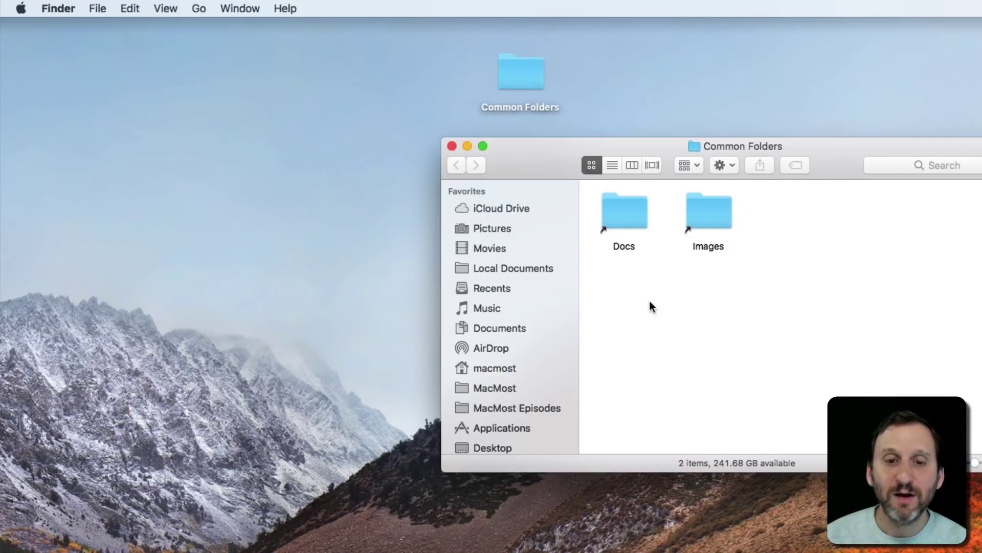
# Close the Common Folders window and add the folder to the Dock as a stack
pyautogui.click(449, 145)
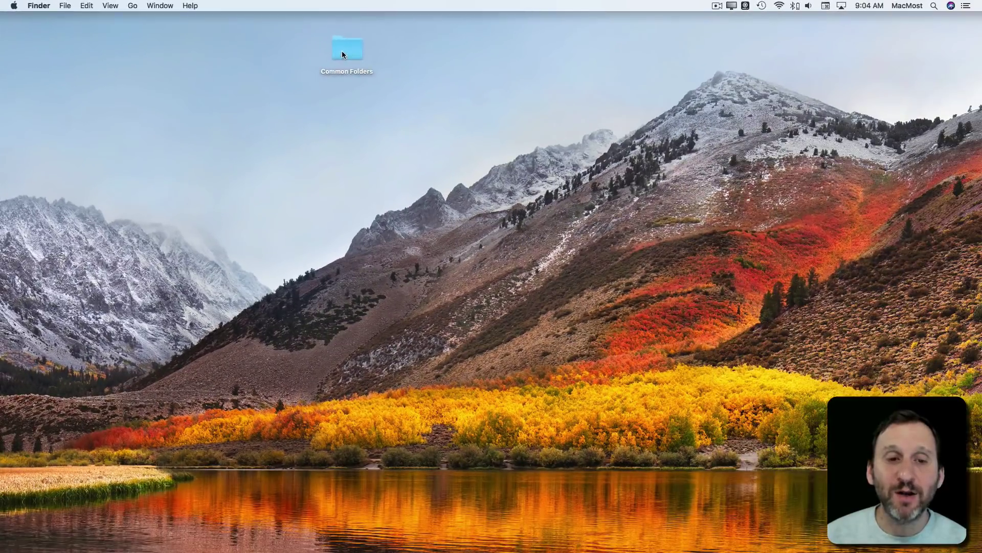
pyautogui.moveTo(343, 50); pyautogui.dragTo(843, 531)
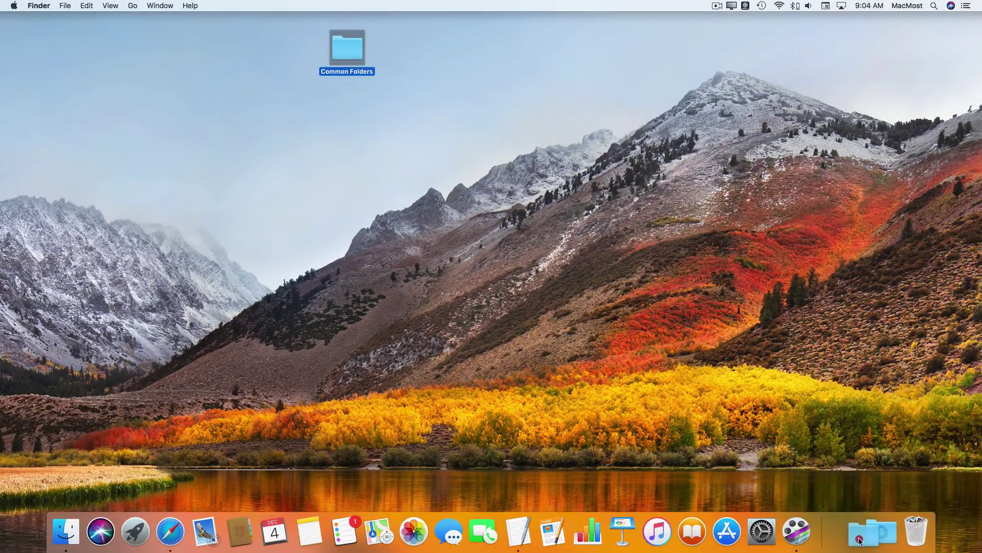
pyautogui.click(848, 543)
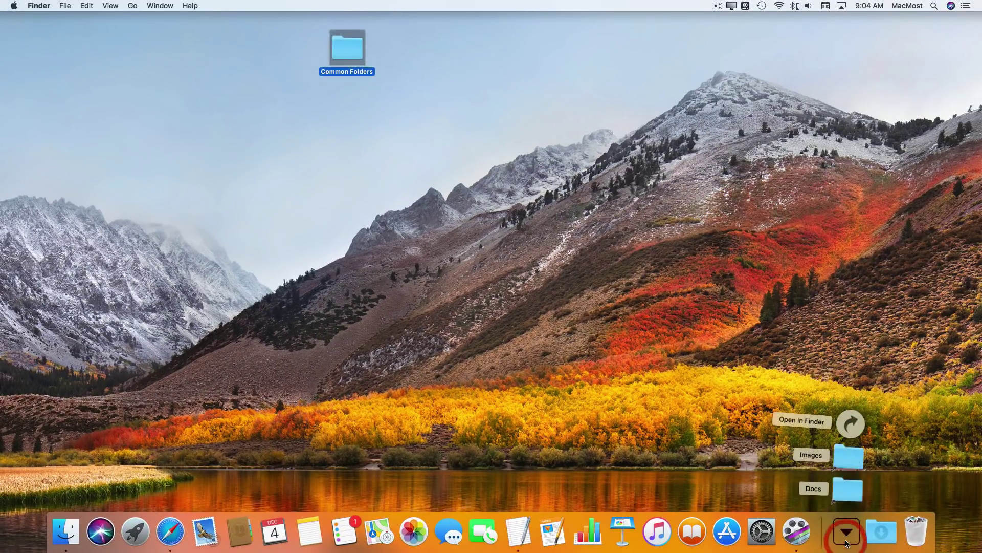
# Open Images and then Docs from the stack, and try dragging Milestones.rtf toward the Dock
pyautogui.click(849, 460)
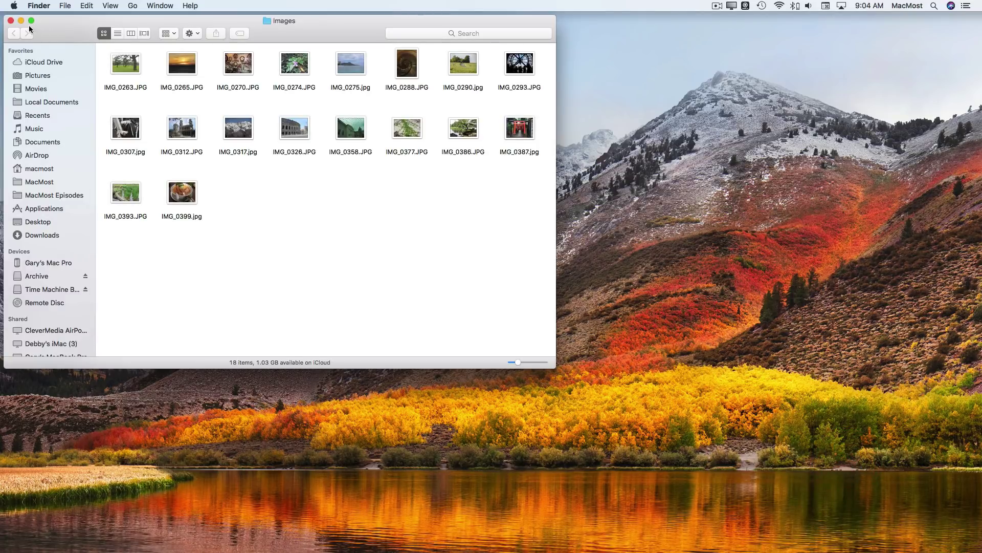
pyautogui.click(11, 21)
pyautogui.click(837, 535)
pyautogui.click(846, 489)
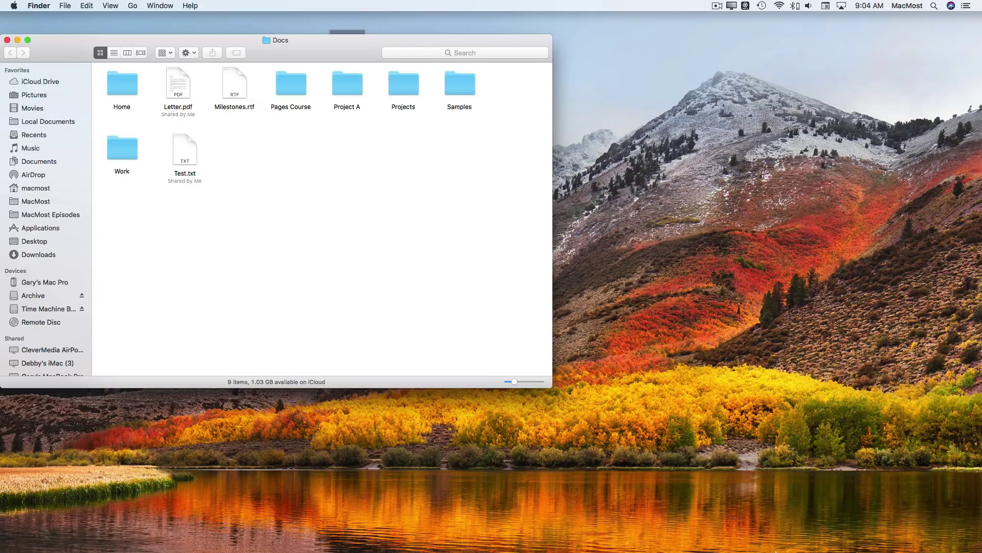
pyautogui.moveTo(794, 545)
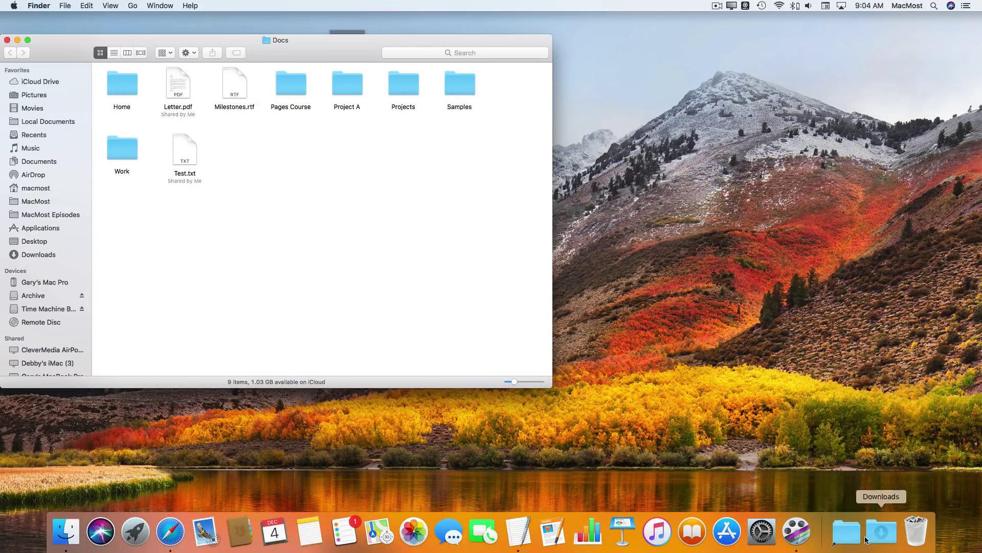
pyautogui.moveTo(246, 105)
pyautogui.mouseDown()
pyautogui.moveTo(847, 512)
pyautogui.moveTo(245, 102)
pyautogui.moveTo(711, 315)
pyautogui.moveTo(856, 550)
pyautogui.moveTo(826, 541)
pyautogui.moveTo(377, 220)
pyautogui.moveTo(237, 90)
pyautogui.mouseUp()
# Open Common Folders in Finder from the Dock stack and arrange windows to uncover the desktop folder
pyautogui.click(847, 532)
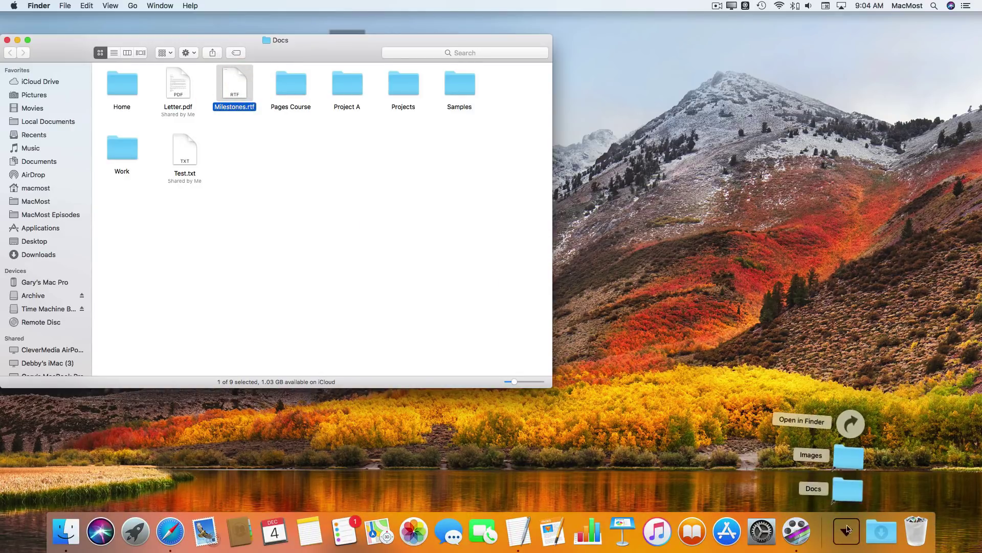
pyautogui.click(851, 430)
pyautogui.moveTo(271, 70); pyautogui.dragTo(353, 263)
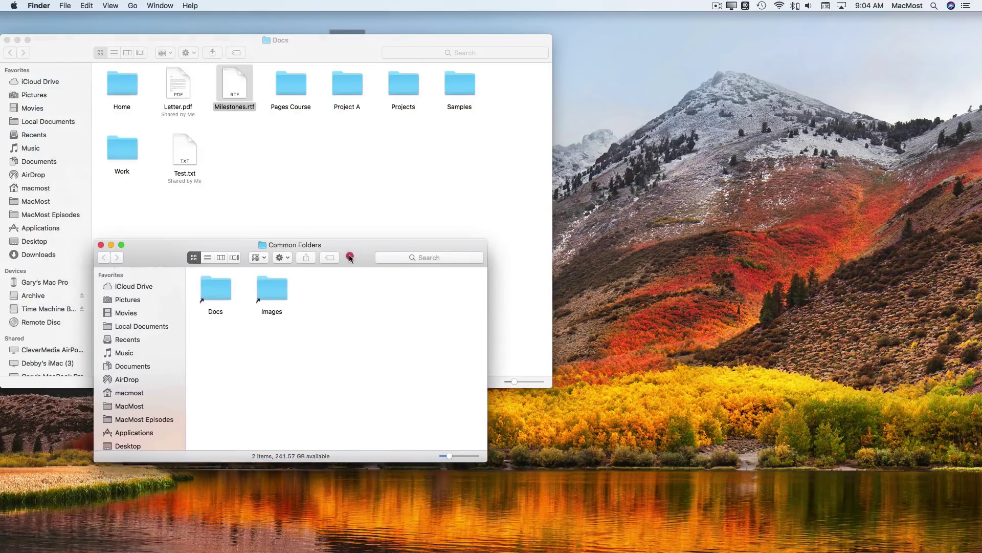
pyautogui.click(288, 250)
pyautogui.moveTo(350, 50); pyautogui.dragTo(342, 103)
# Rename the desktop folder to 'Frequent Items' and put a Milestones.rtf alias into it
pyautogui.click(347, 67)
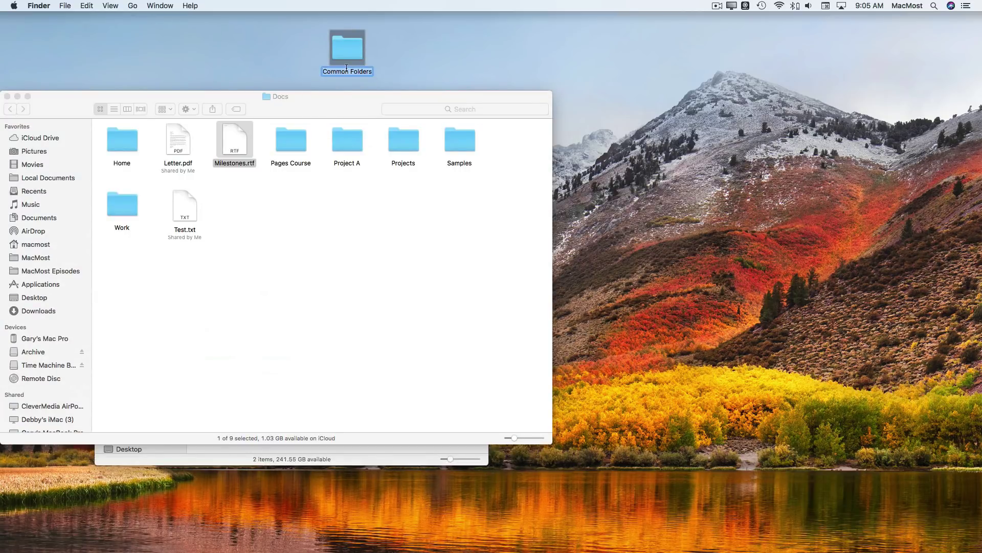
pyautogui.write('Frequent Items')
pyautogui.press('Return')
pyautogui.moveTo(271, 111); pyautogui.dragTo(347, 56)
# Close the Docs and Frequent Items windows
pyautogui.moveTo(32, 82); pyautogui.dragTo(105, 81)
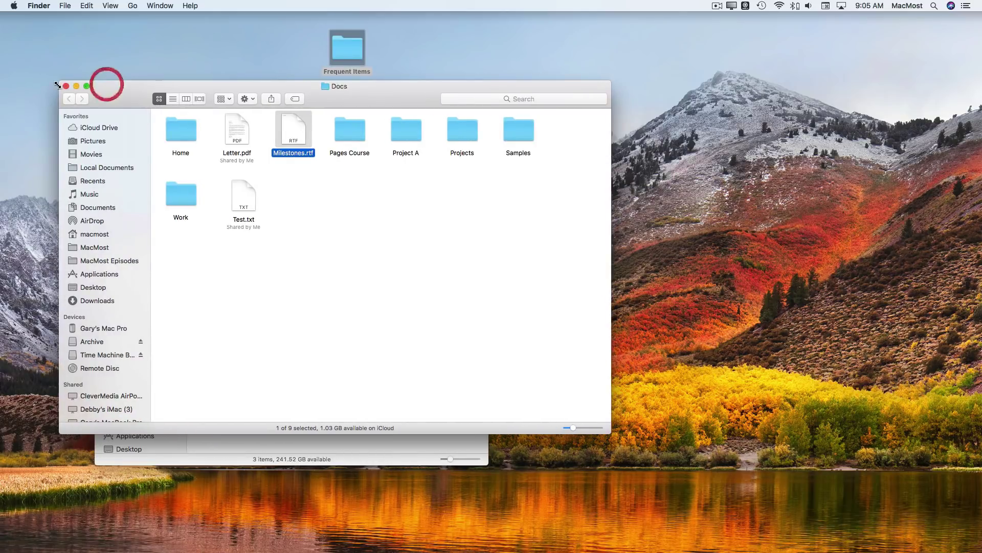
pyautogui.click(65, 83)
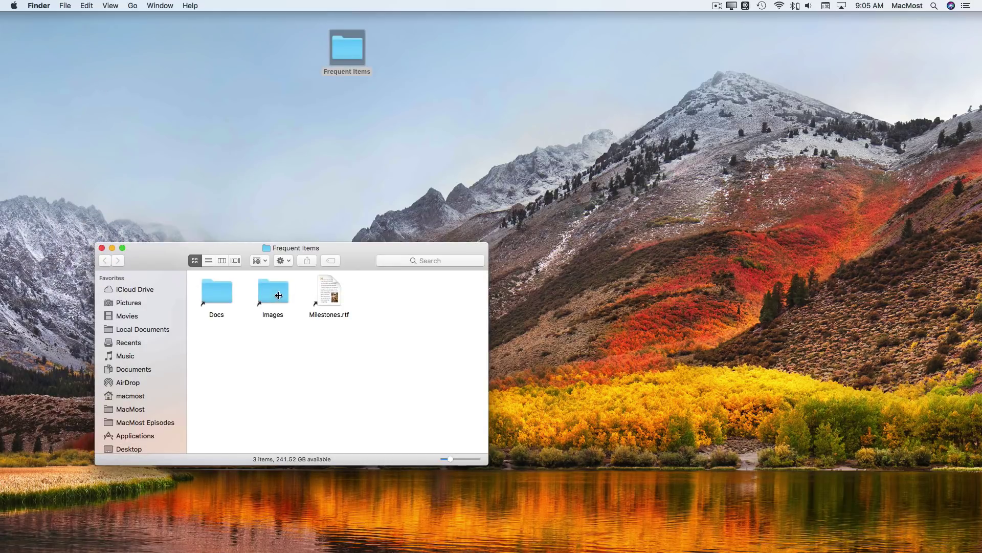
pyautogui.click(103, 250)
pyautogui.click(847, 533)
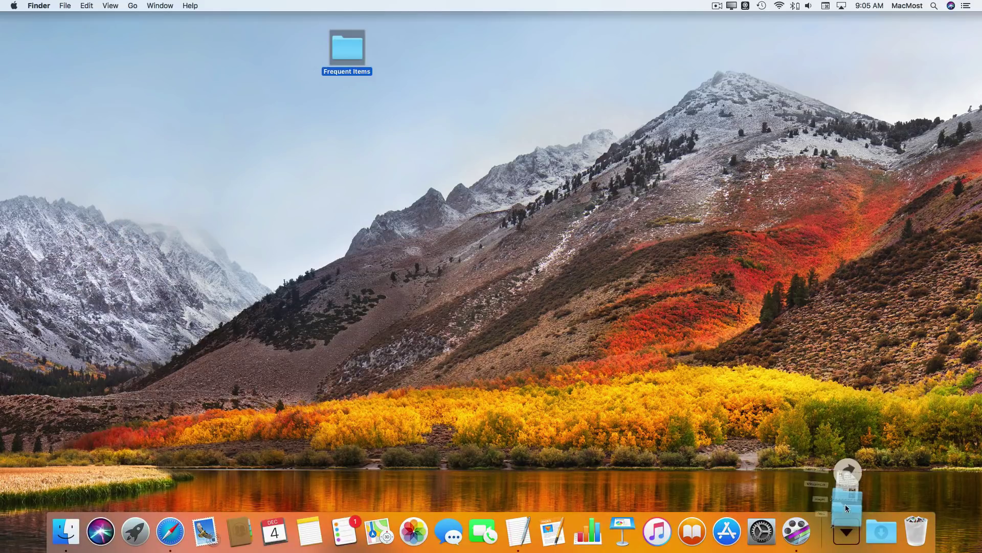
pyautogui.click(846, 528)
pyautogui.click(846, 530)
pyautogui.click(846, 530)
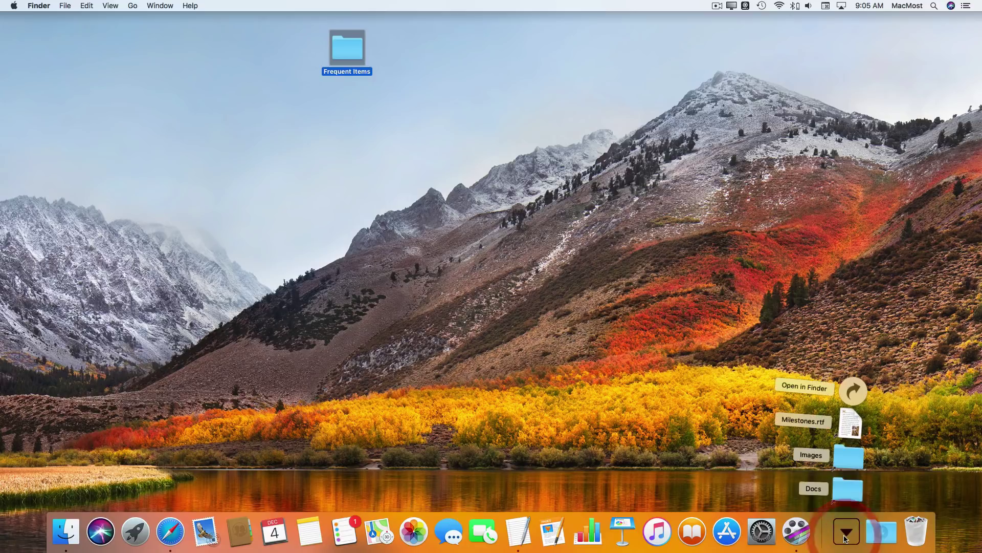
pyautogui.click(852, 429)
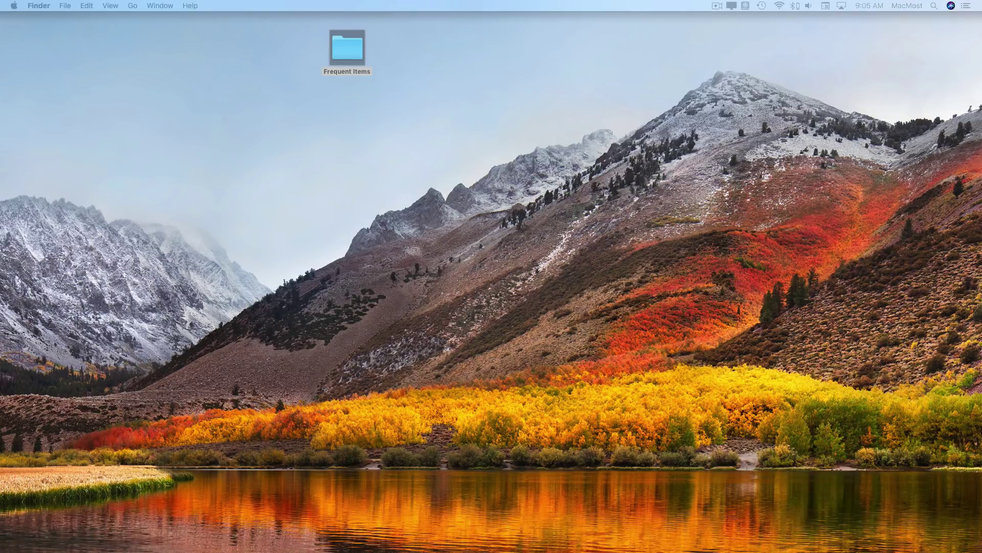
pyautogui.click(303, 176)
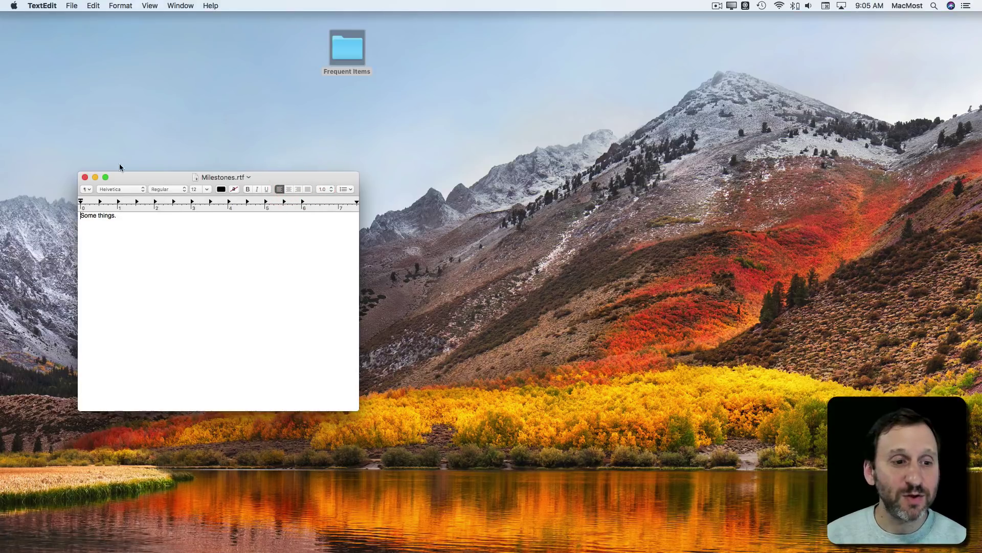
pyautogui.click(86, 177)
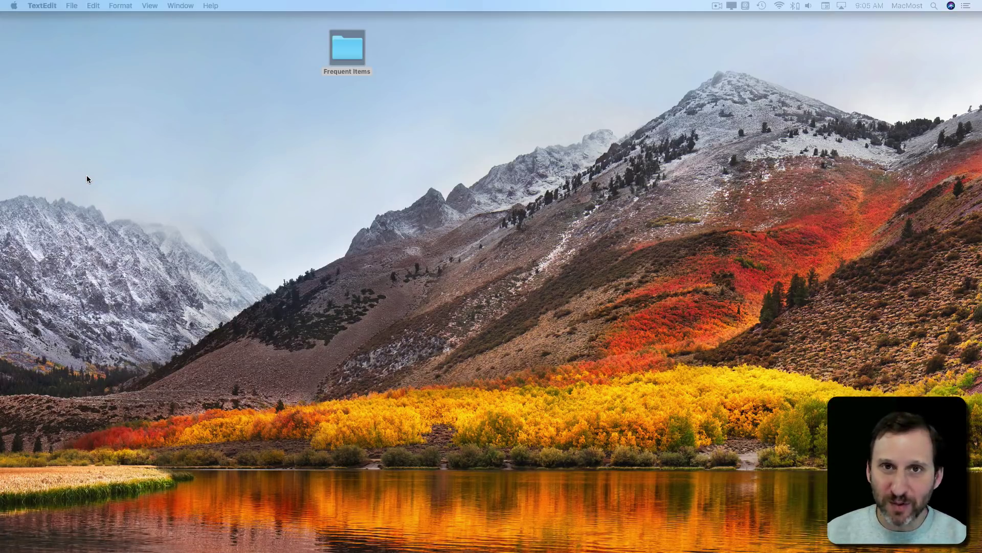